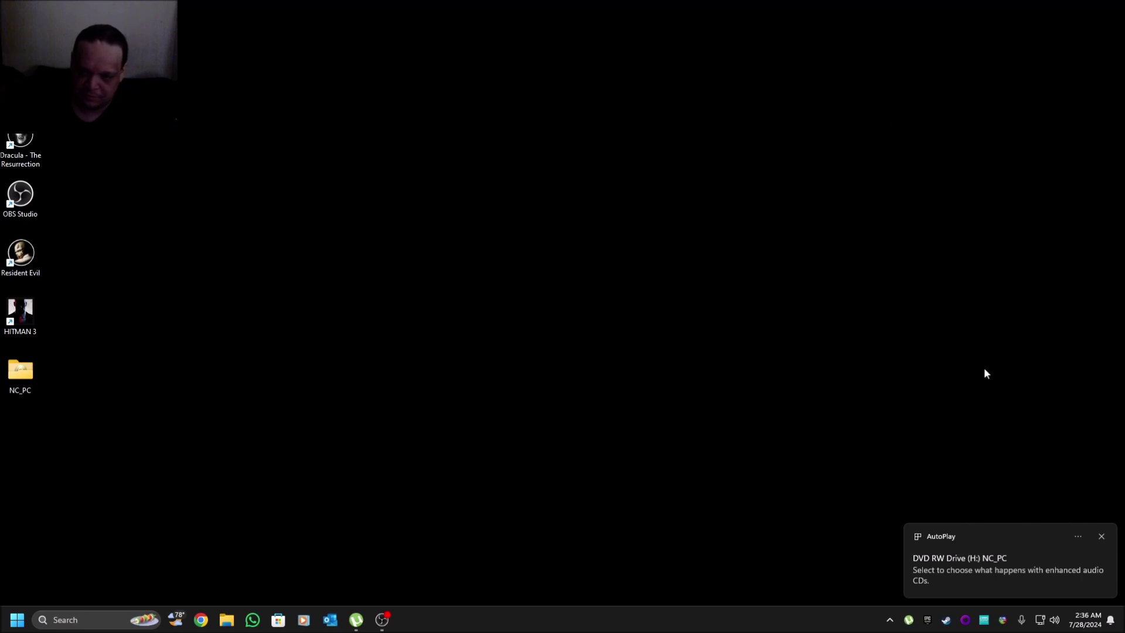
Open the NC_PC disc in drive H: to view its files and bring its window to the middle of the desktop.
left_click(924, 572)
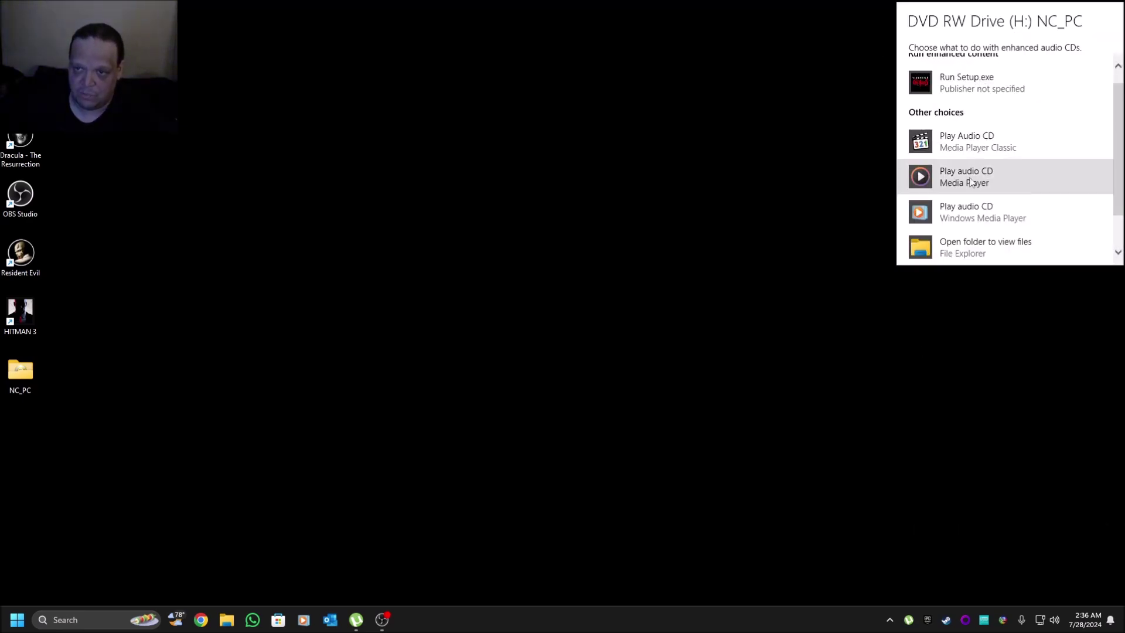
left_click(961, 256)
left_click_drag(899, 246, 759, 115)
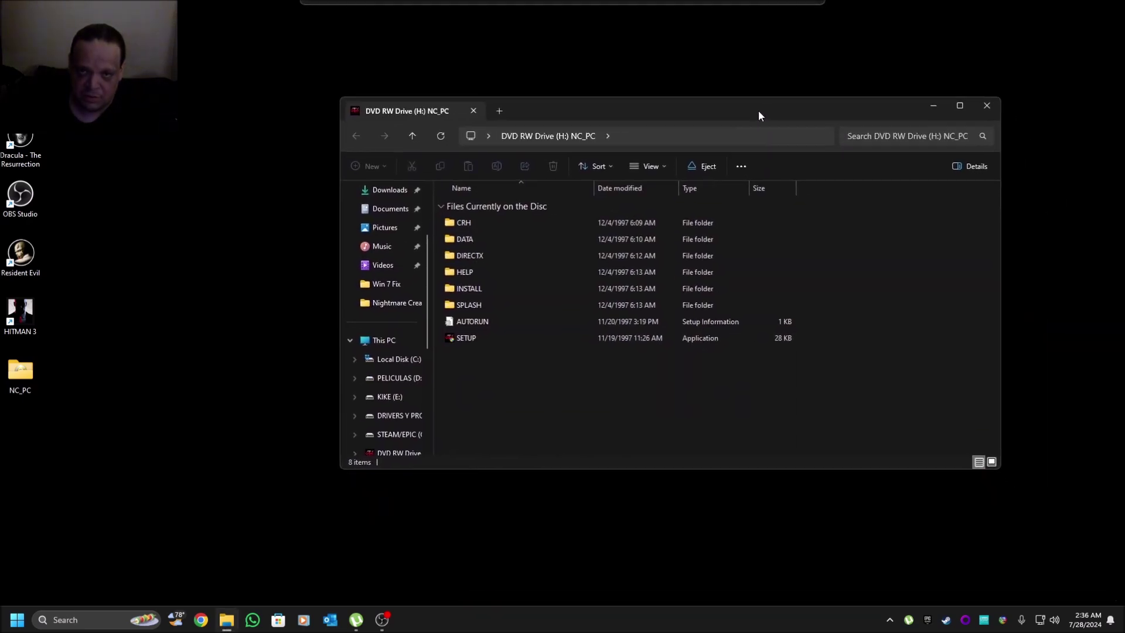
Check the compatibility settings of the disc's SETUP application and close its properties without changes.
right_click(484, 338)
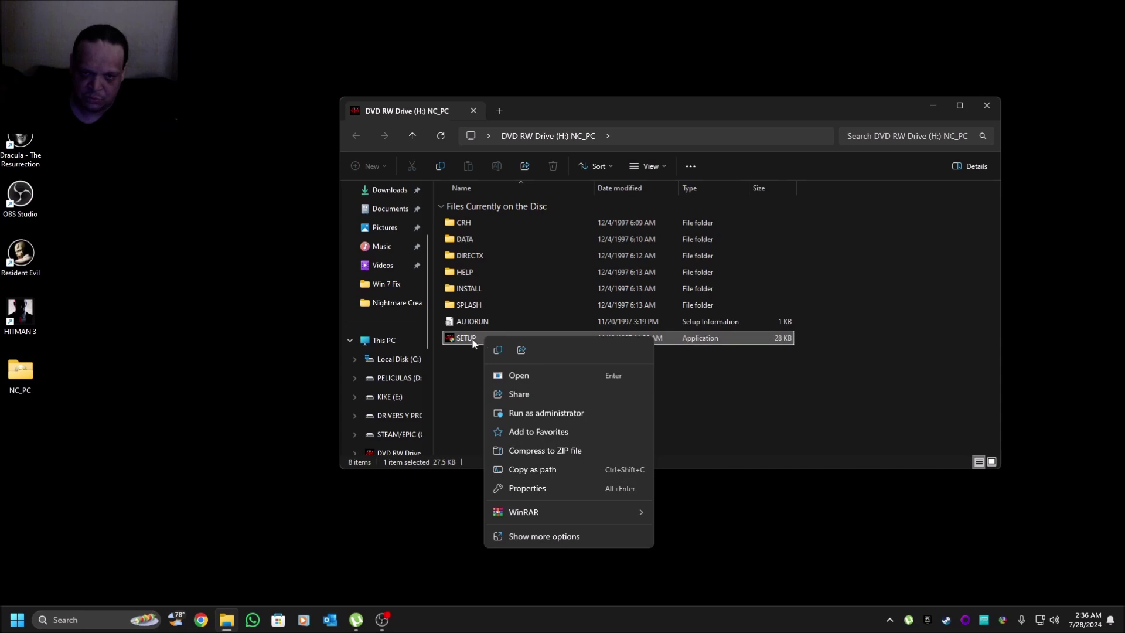
left_click(525, 490)
left_click(543, 306)
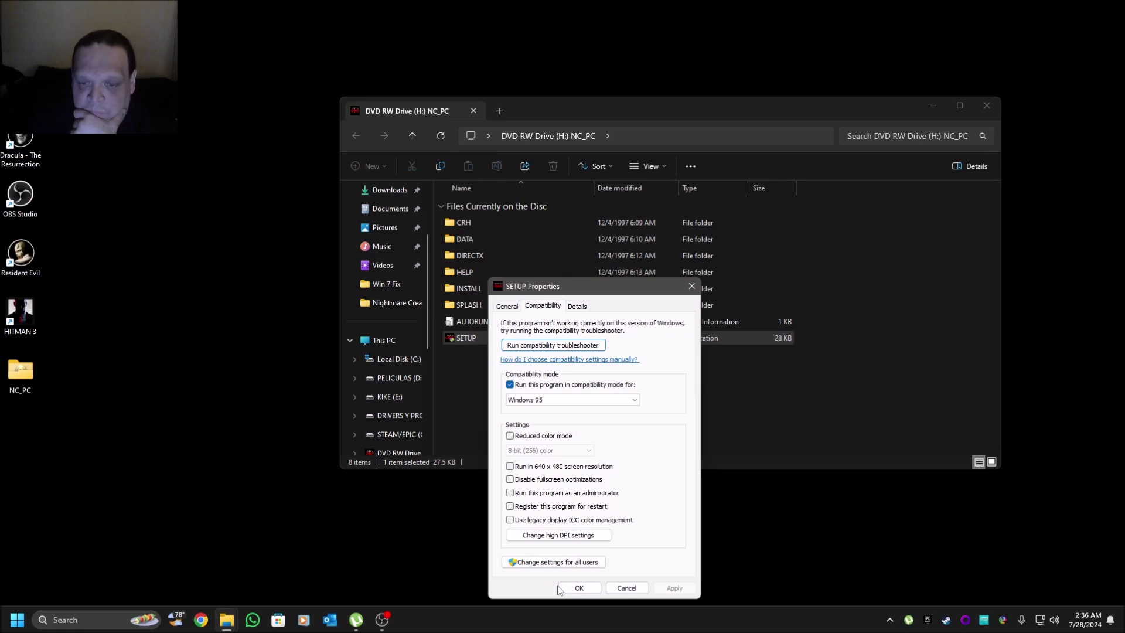
left_click(692, 287)
right_click(498, 340)
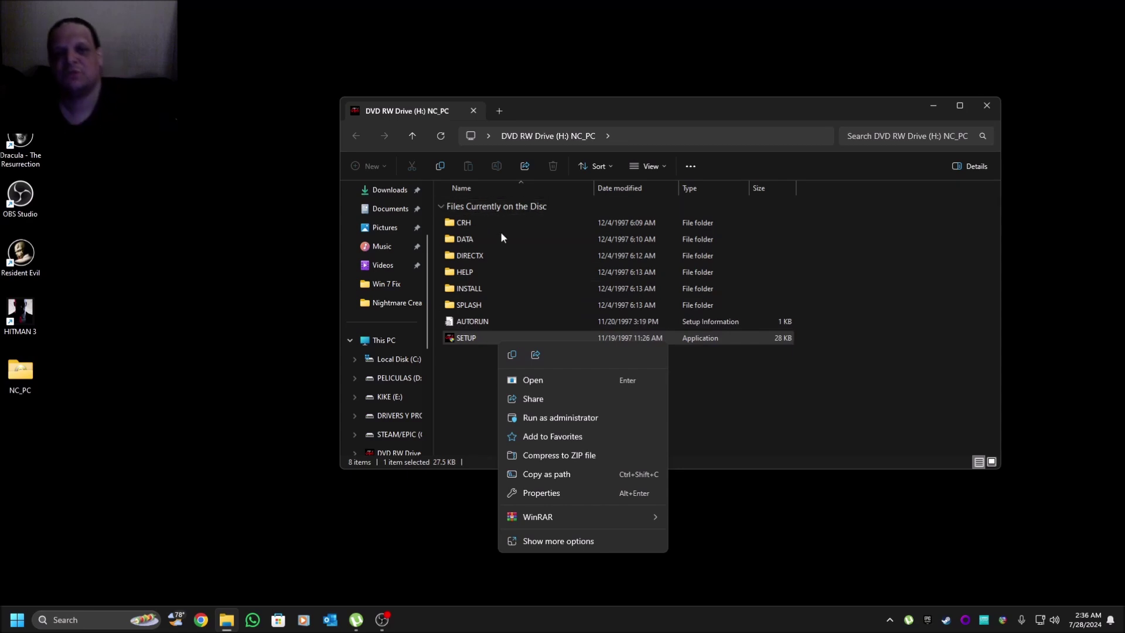
left_click(473, 353)
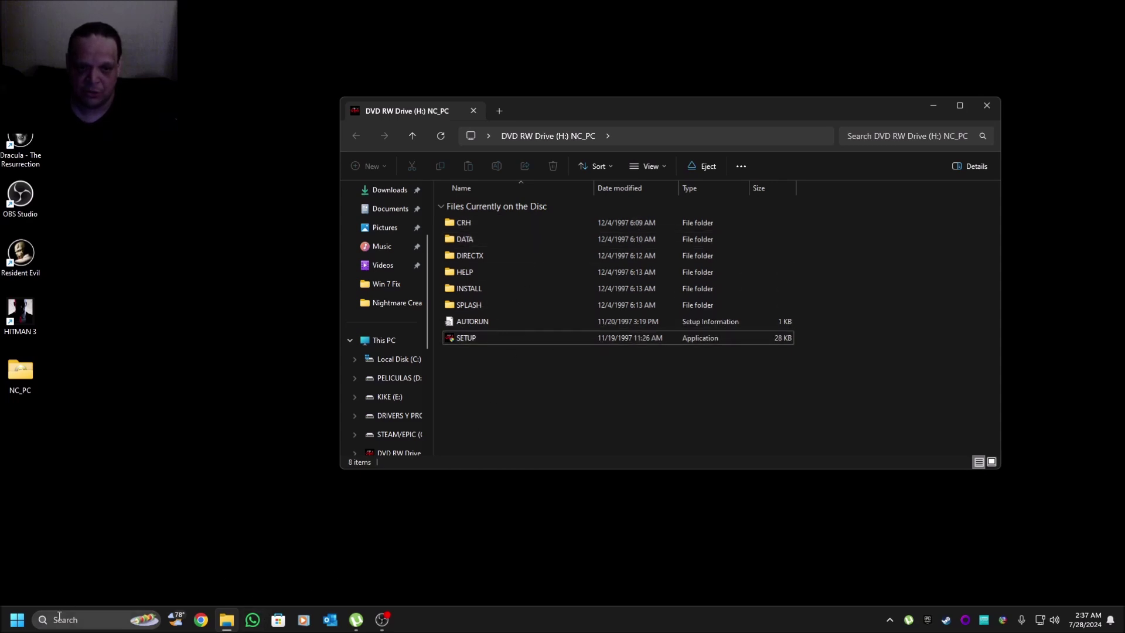
Switch to PowerISO and load the NC_PC disc from DVD RW drive H:.
left_click(77, 621)
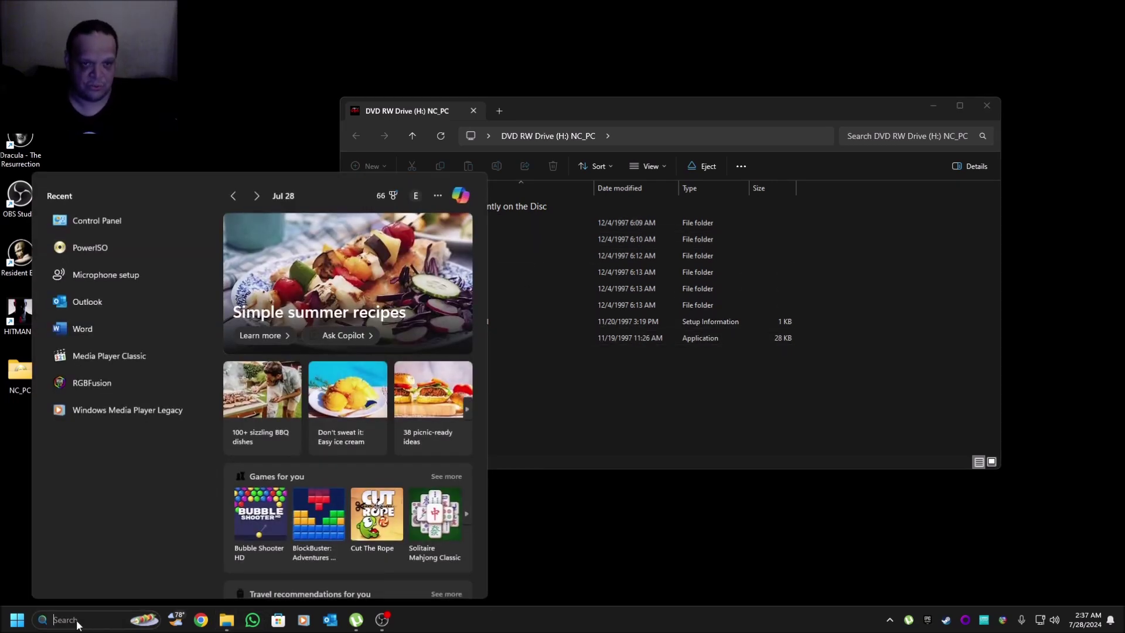
left_click(108, 244)
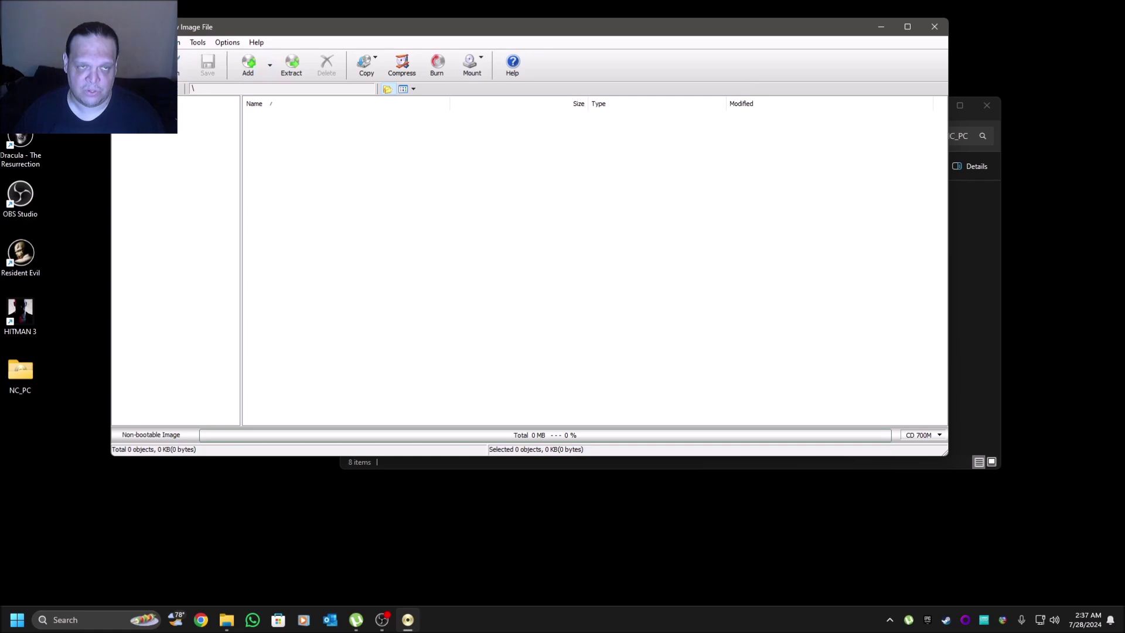
left_click(121, 42)
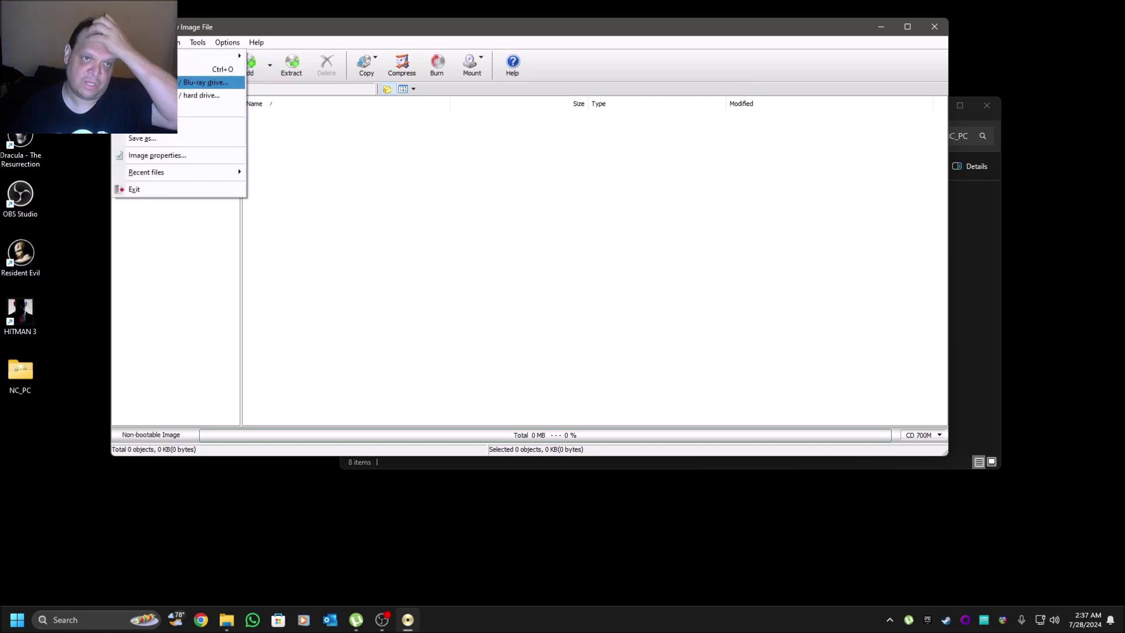
key("Return")
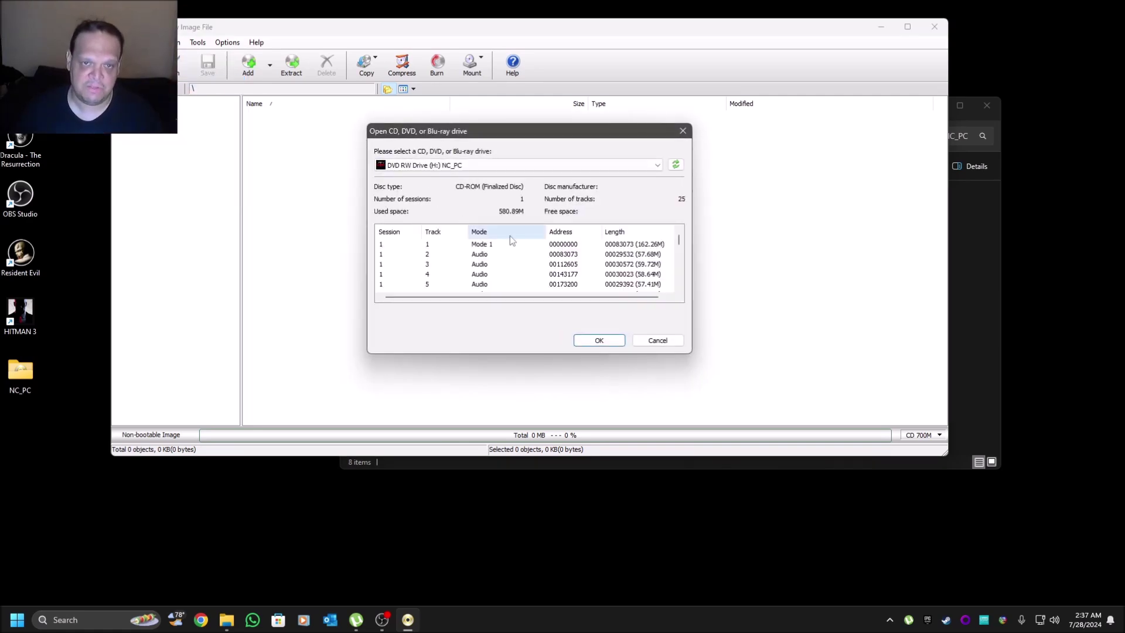
left_click(599, 341)
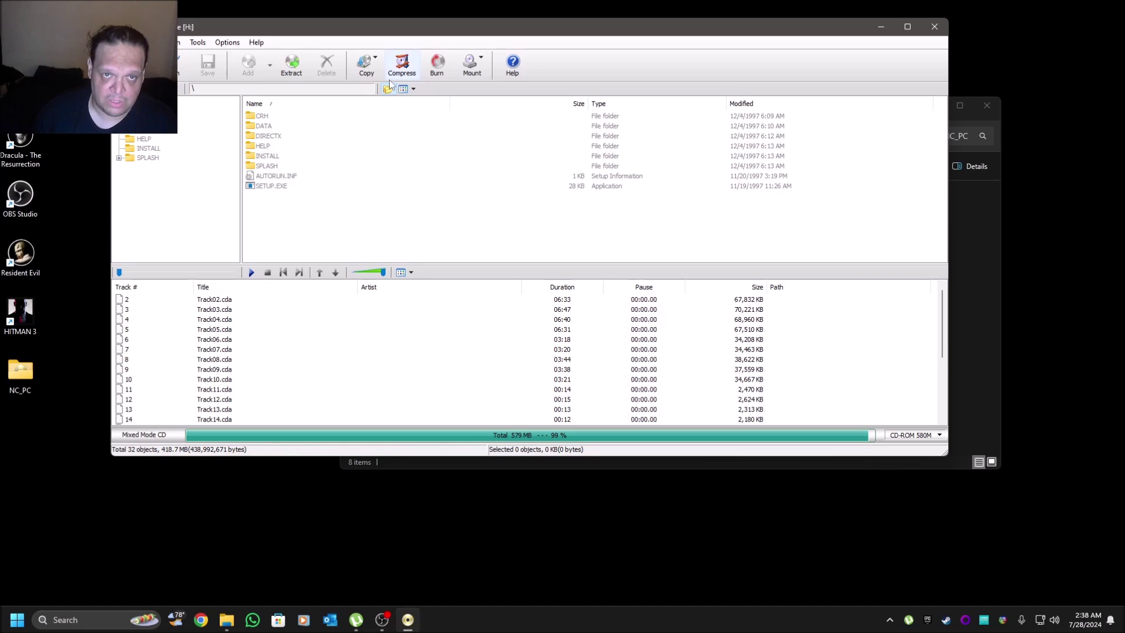
Review the destination and BIN/CUE format settings for making an NC_PC disc image, then cancel and close PowerISO and the disc folder.
left_click(375, 67)
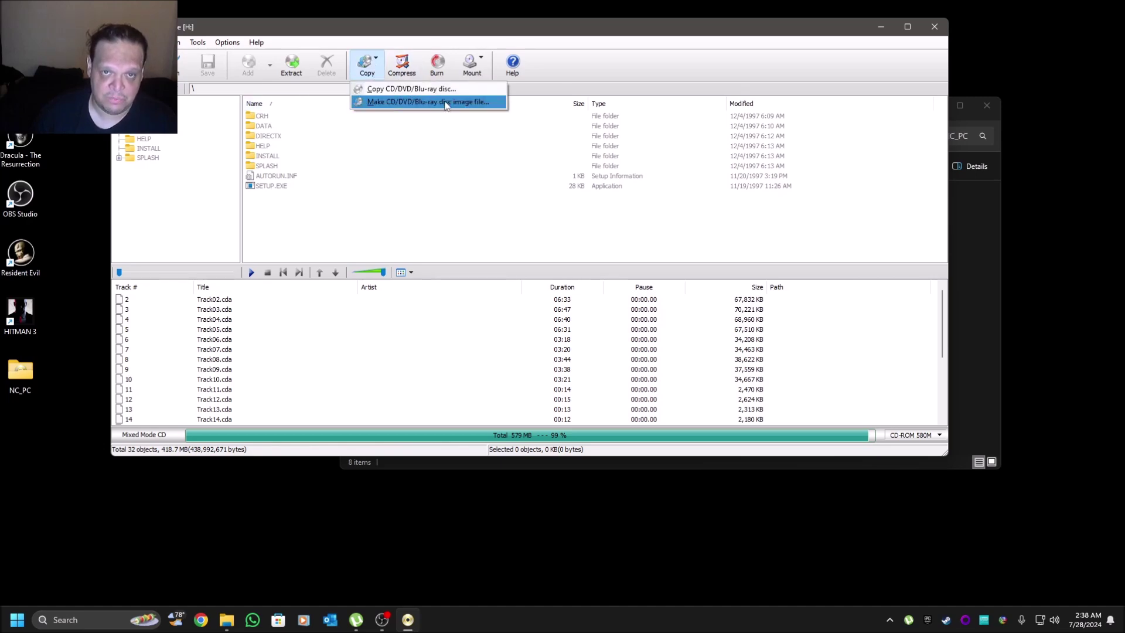
left_click(477, 102)
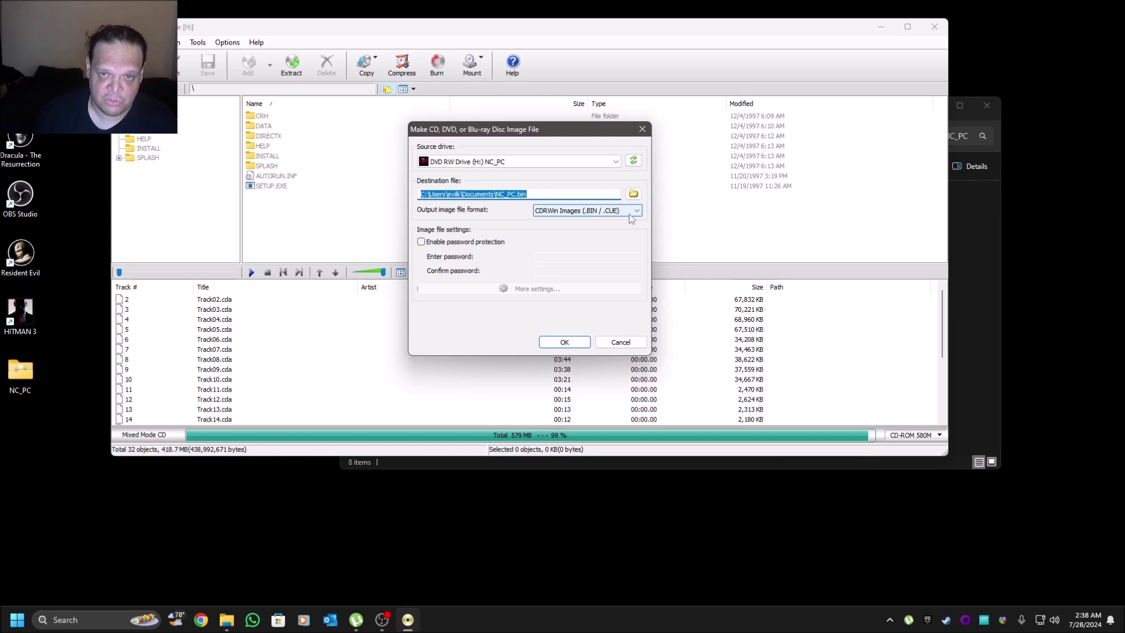
left_click(634, 193)
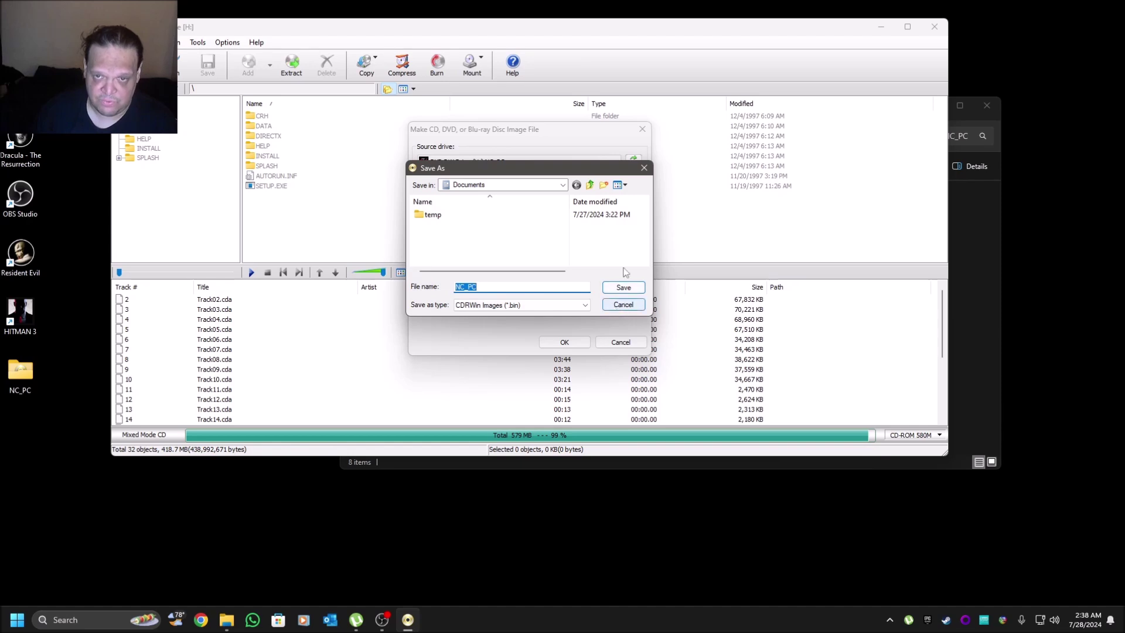
left_click(645, 170)
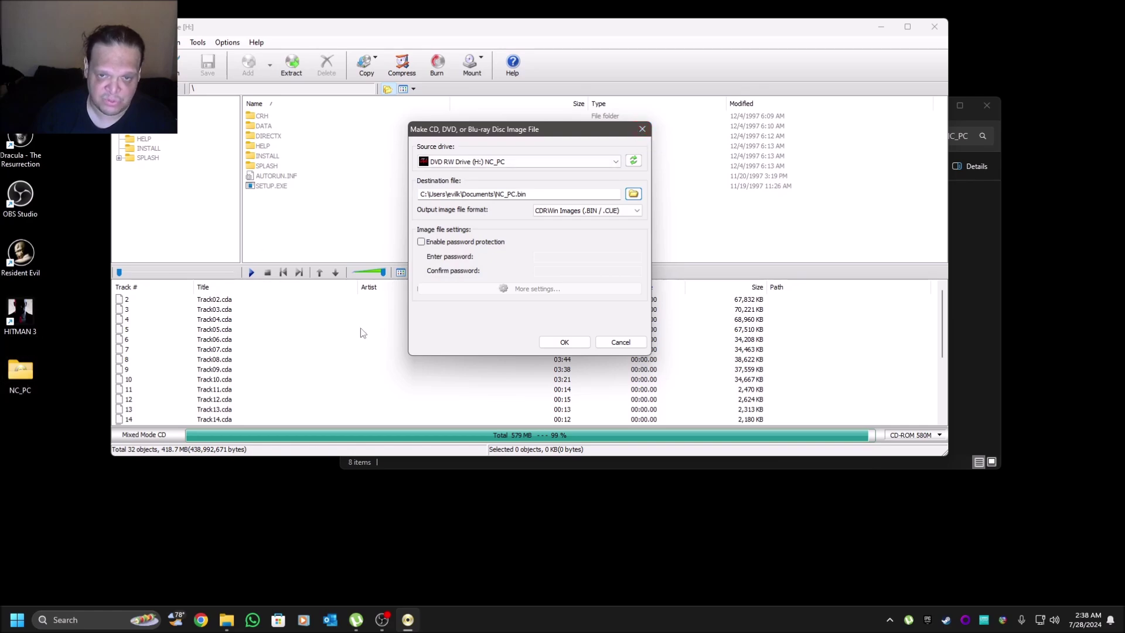
left_click(633, 342)
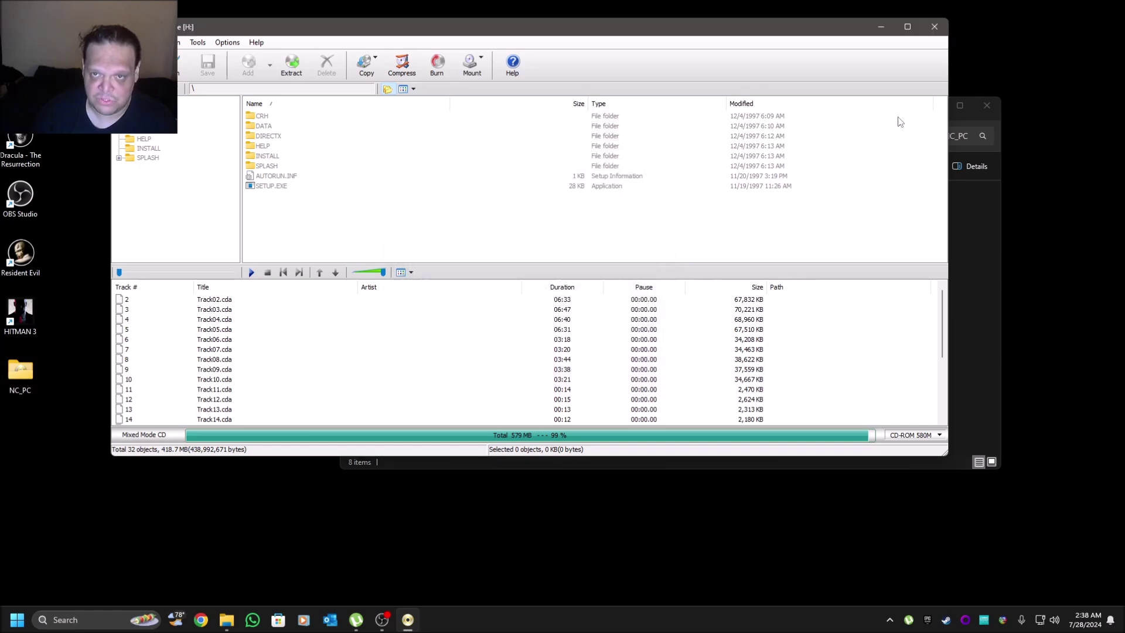
left_click(935, 27)
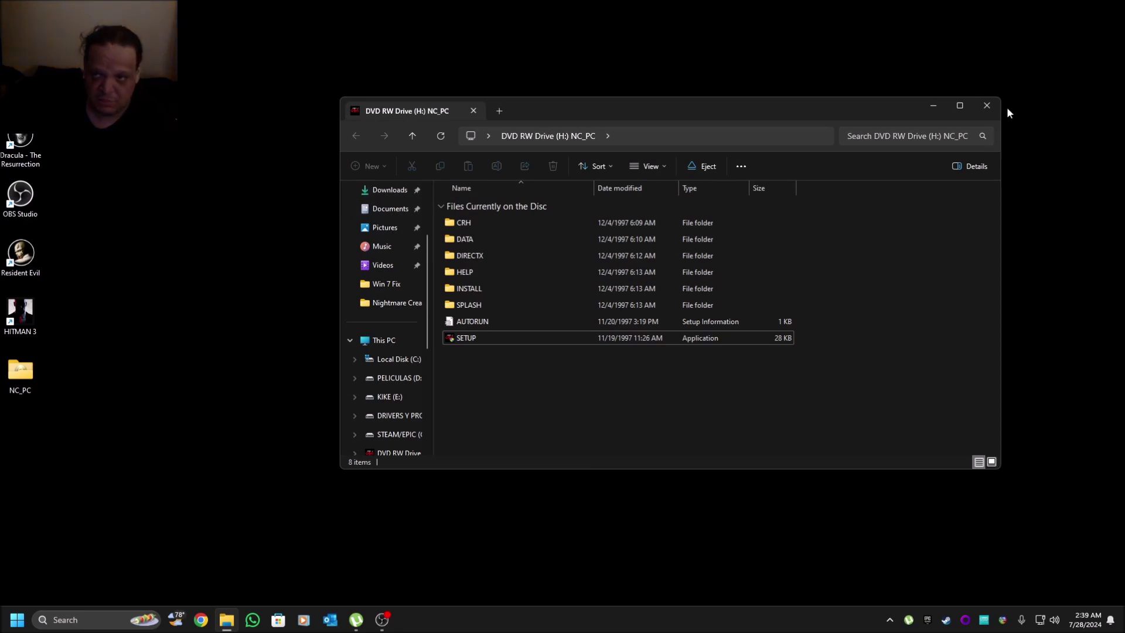
left_click(987, 107)
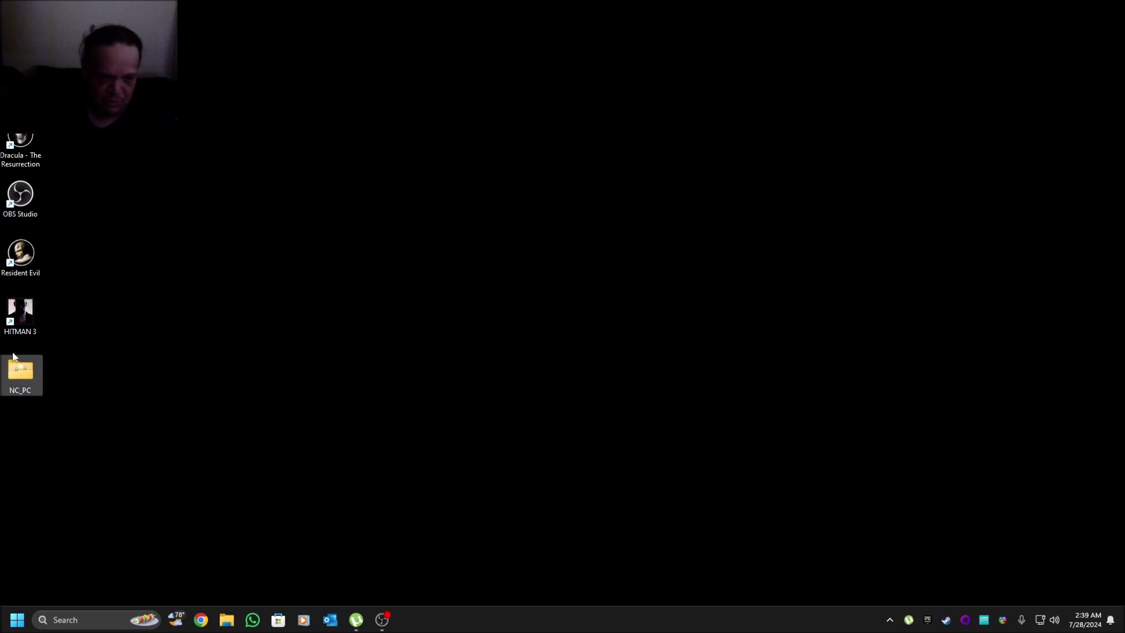
Reopen PowerISO to examine the options for the number of virtual drives, and close it without changes.
key("super+s")
left_click(128, 251)
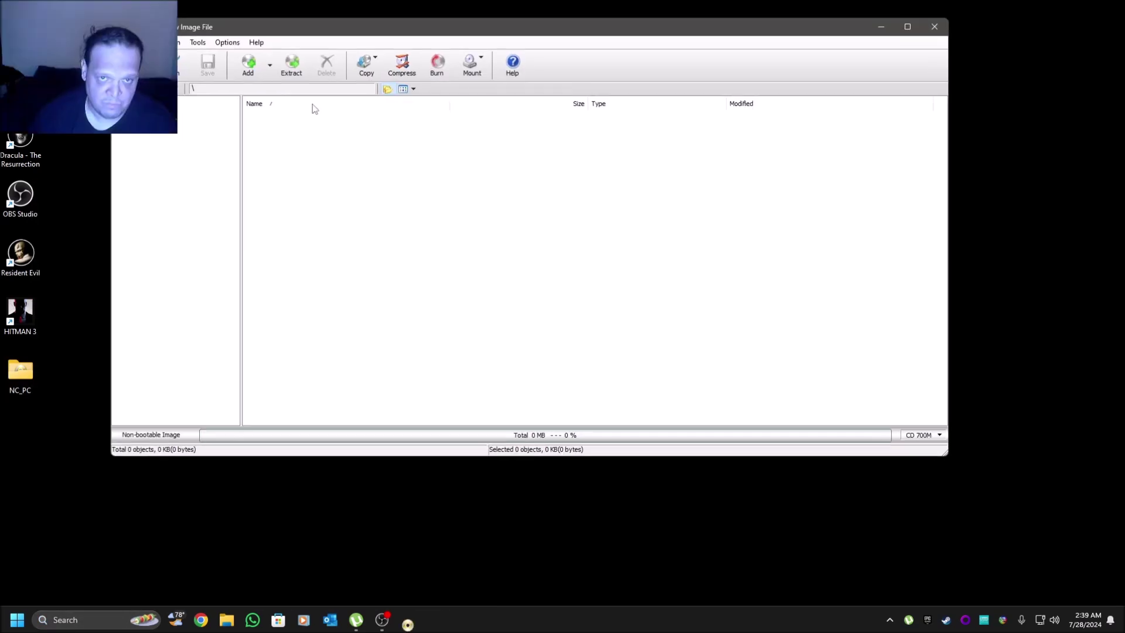
left_click(483, 65)
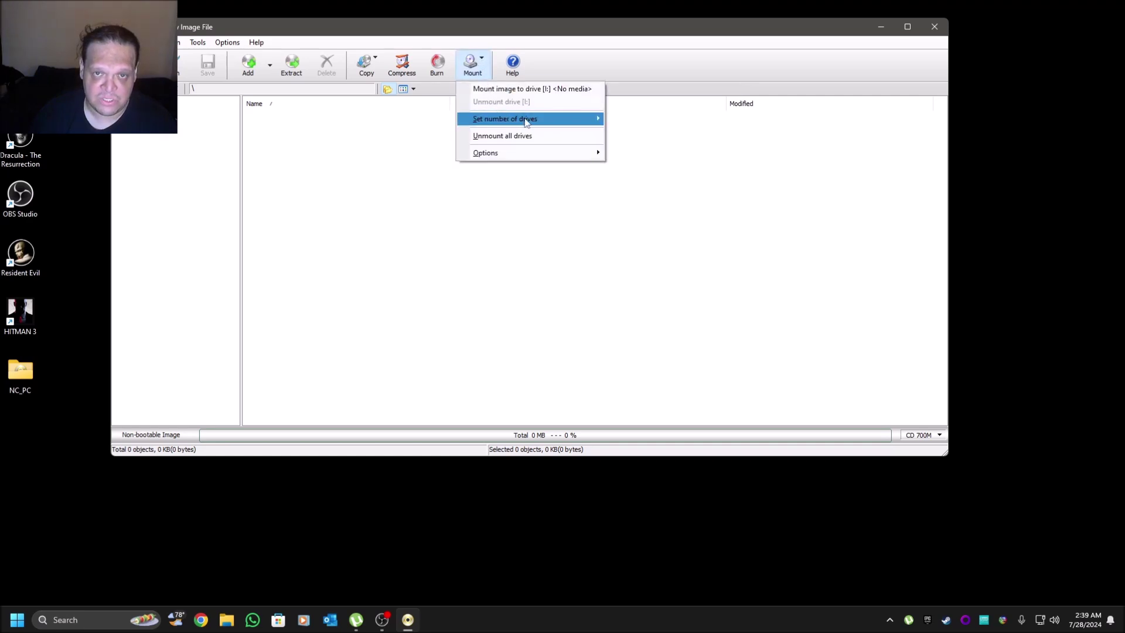
mouse_move(498, 118)
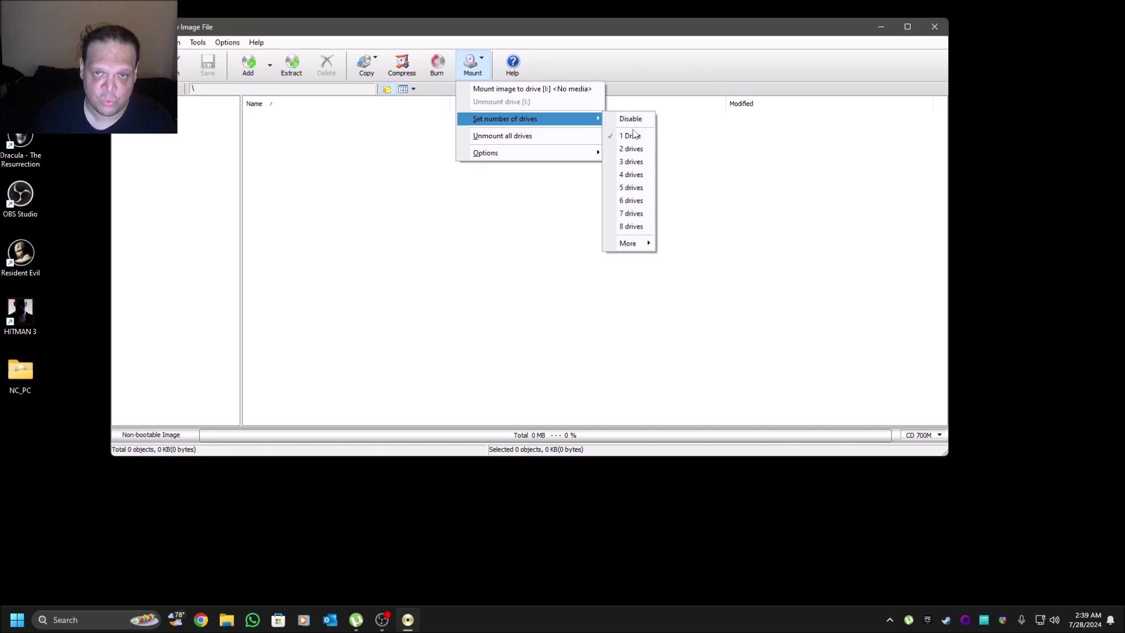
left_click(969, 15)
left_click(941, 26)
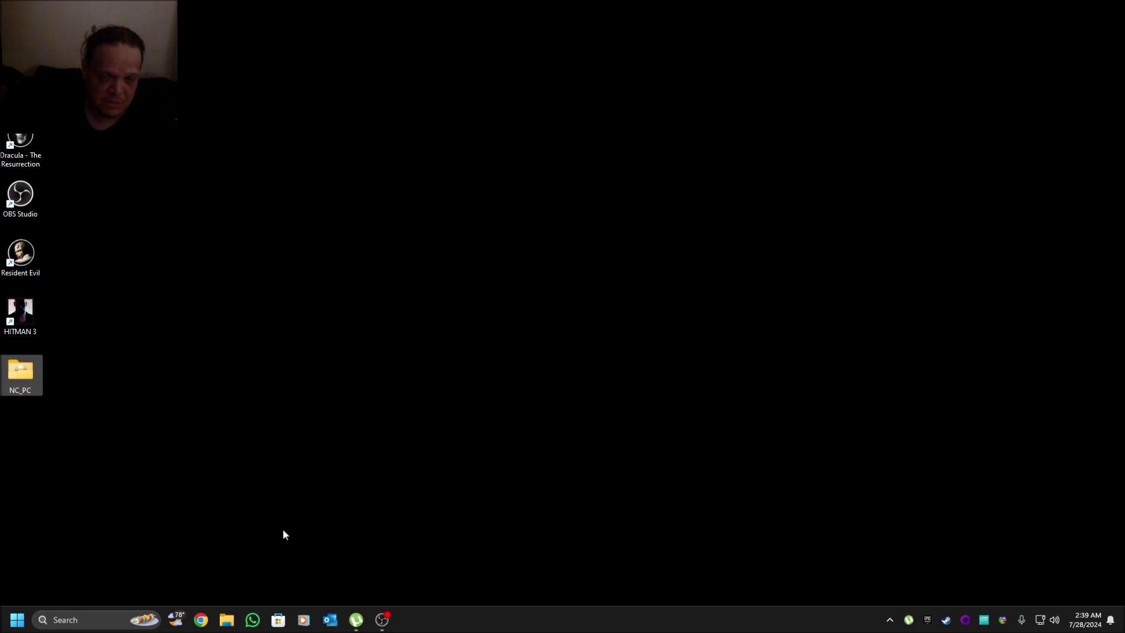
Check the drives under This PC for the virtual CD Drive (I:) and close the window.
left_click(22, 76)
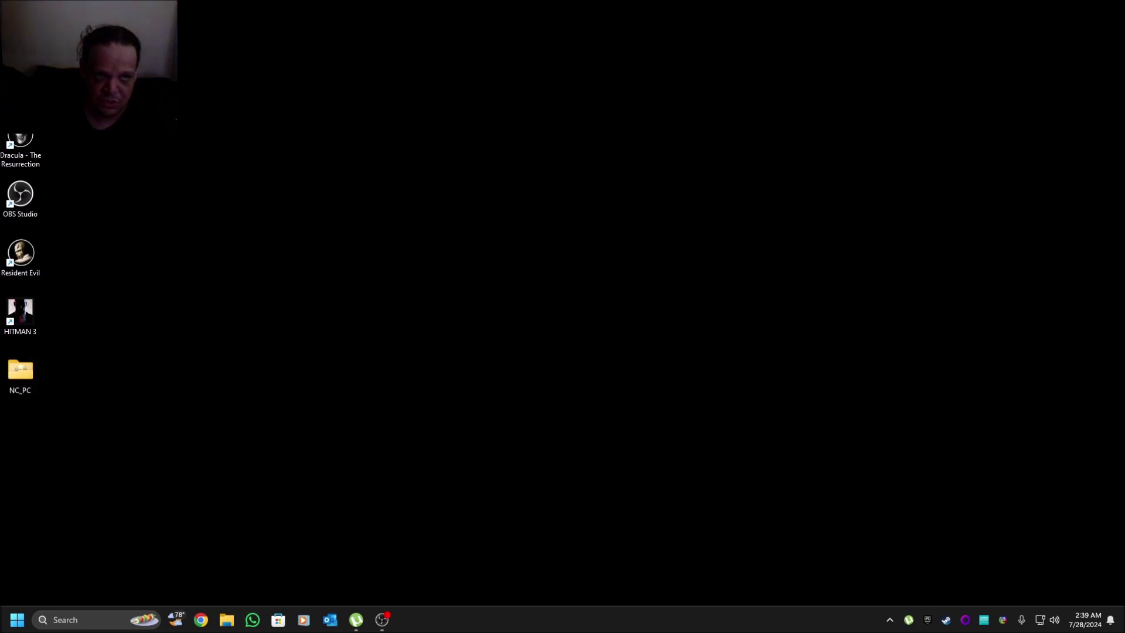
key("super+e")
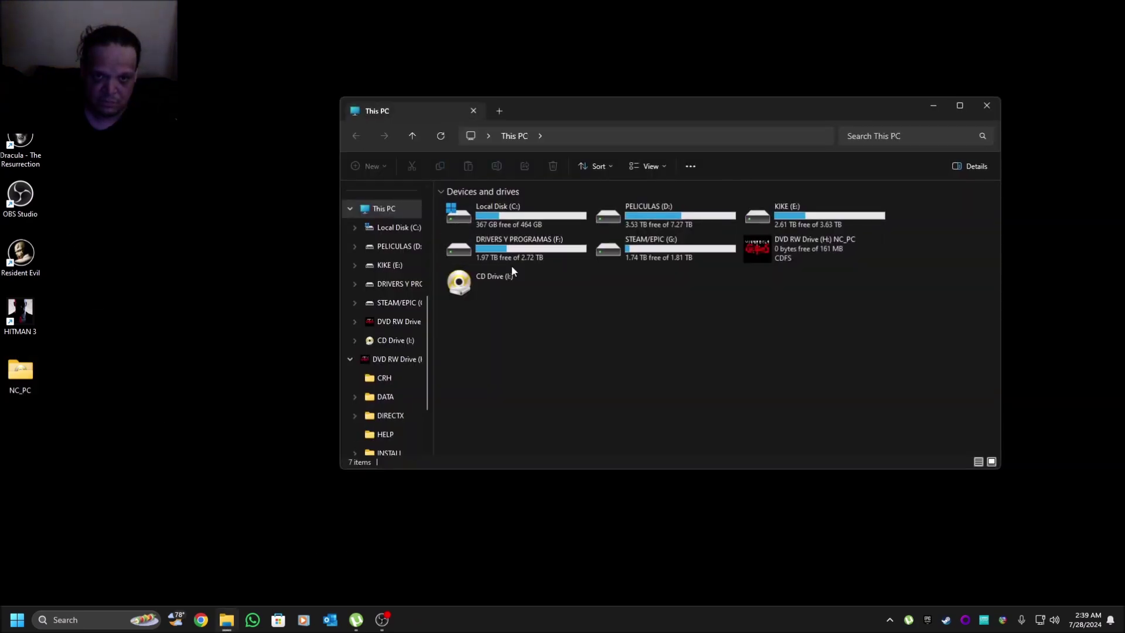
left_click(511, 269)
left_click(987, 106)
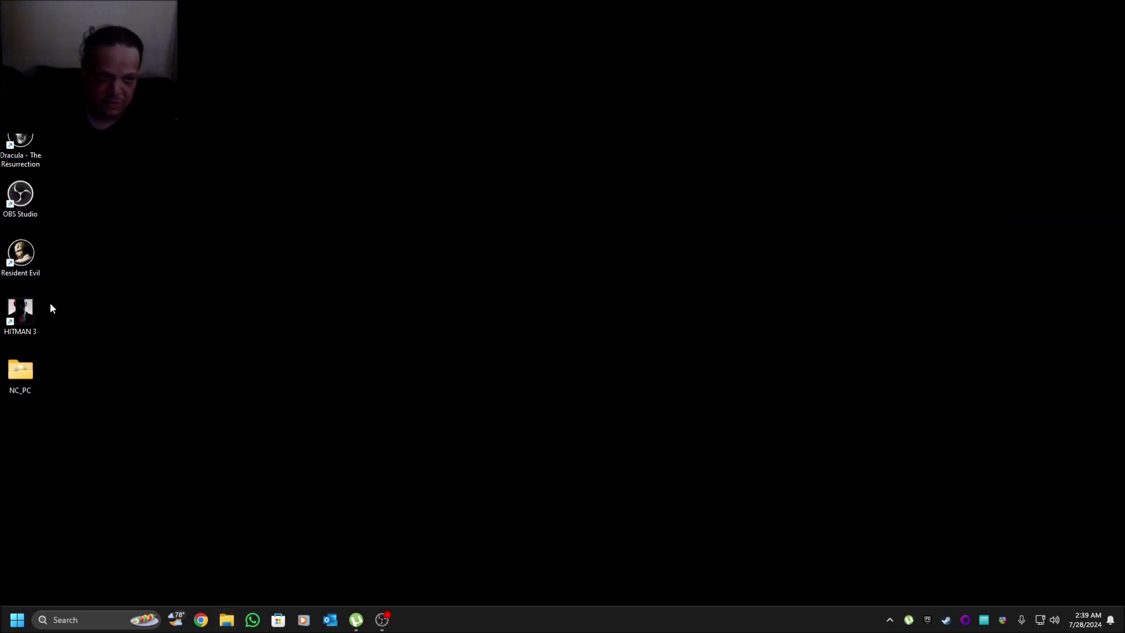
Open the NC_PC folder on the desktop and check the file type of the NC_PC PowerISO image in its properties.
mouse_move(32, 367)
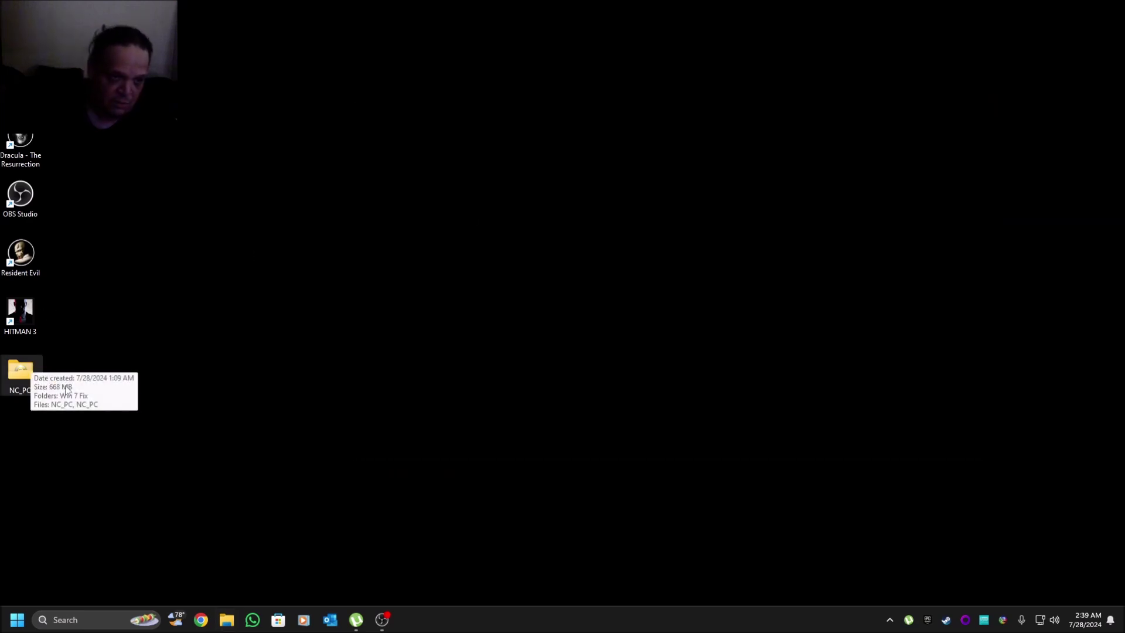
double_click(15, 374)
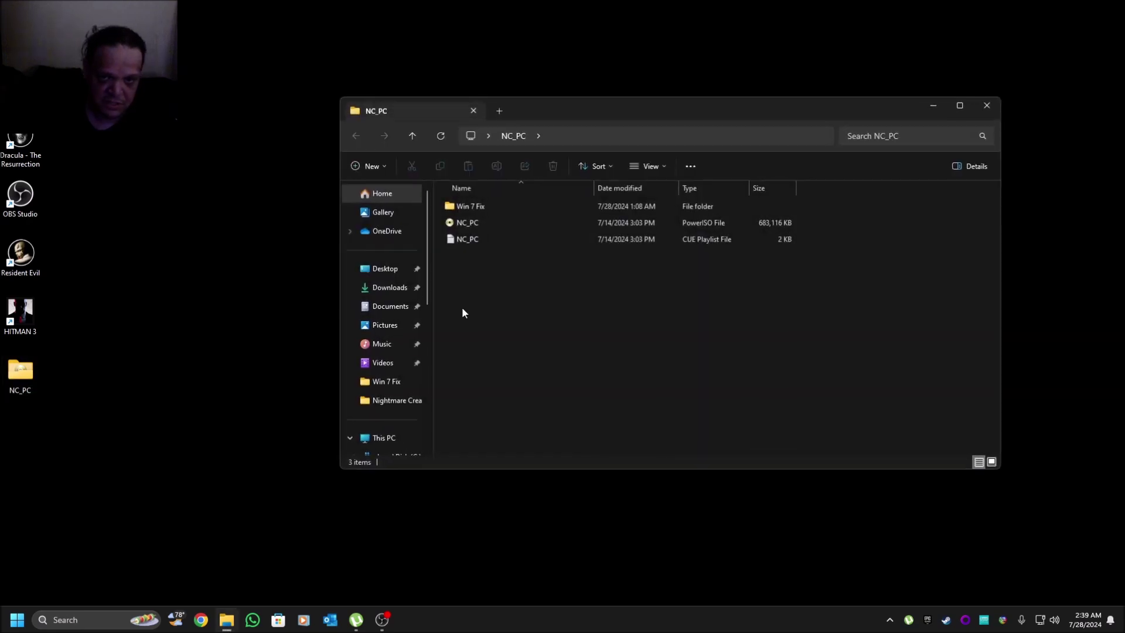
left_click_drag(533, 269, 473, 219)
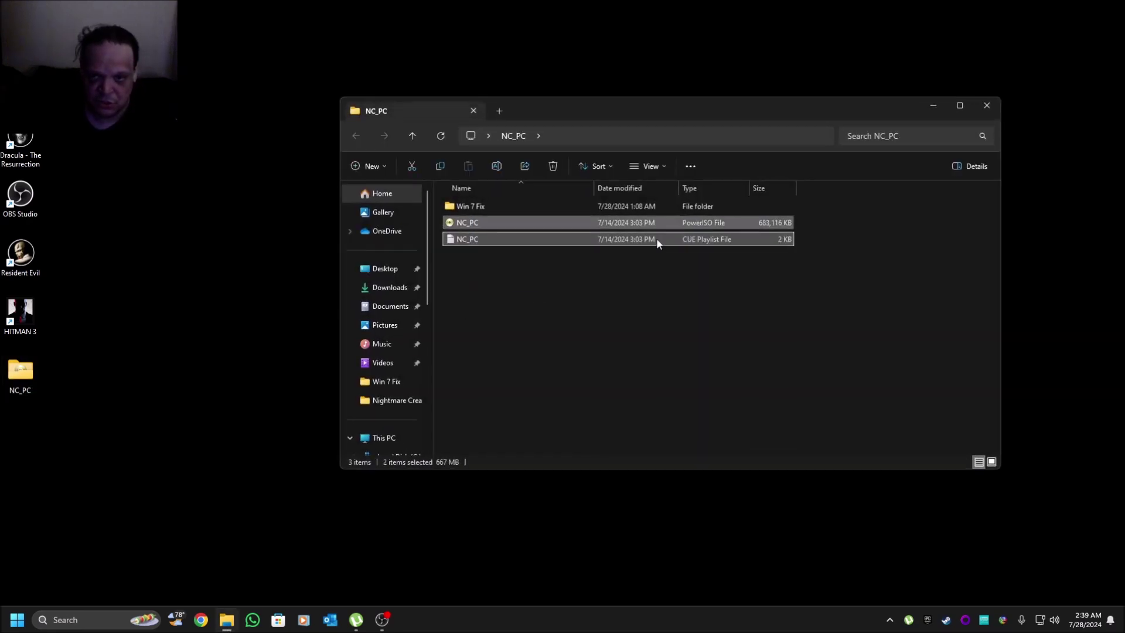
left_click(668, 223)
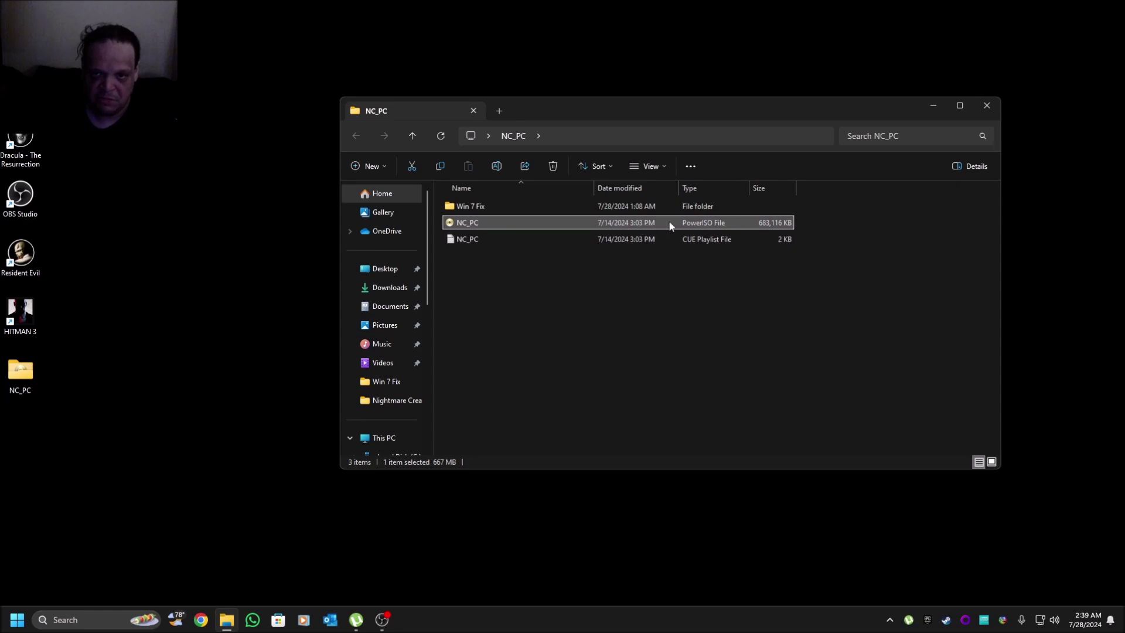
right_click(725, 222)
left_click(774, 374)
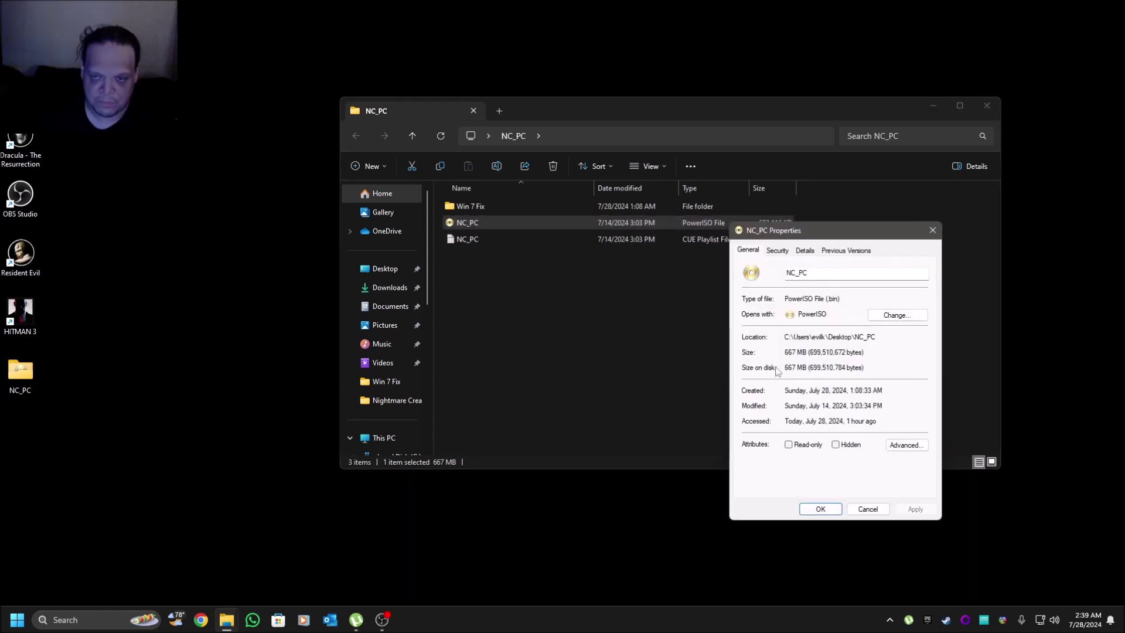
double_click(834, 299)
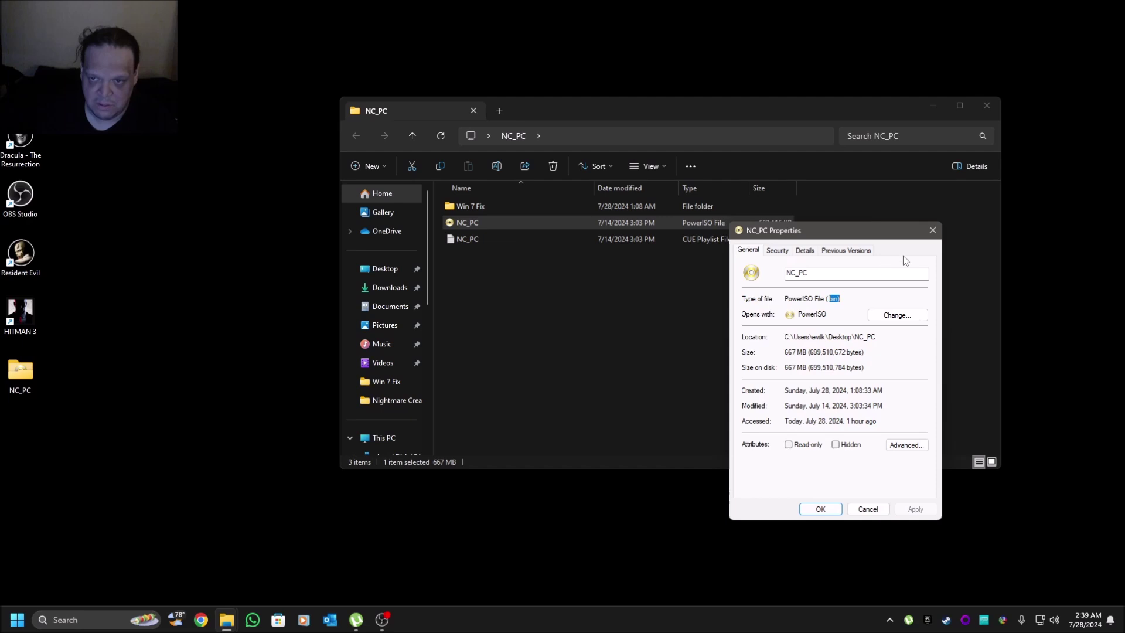
left_click(933, 231)
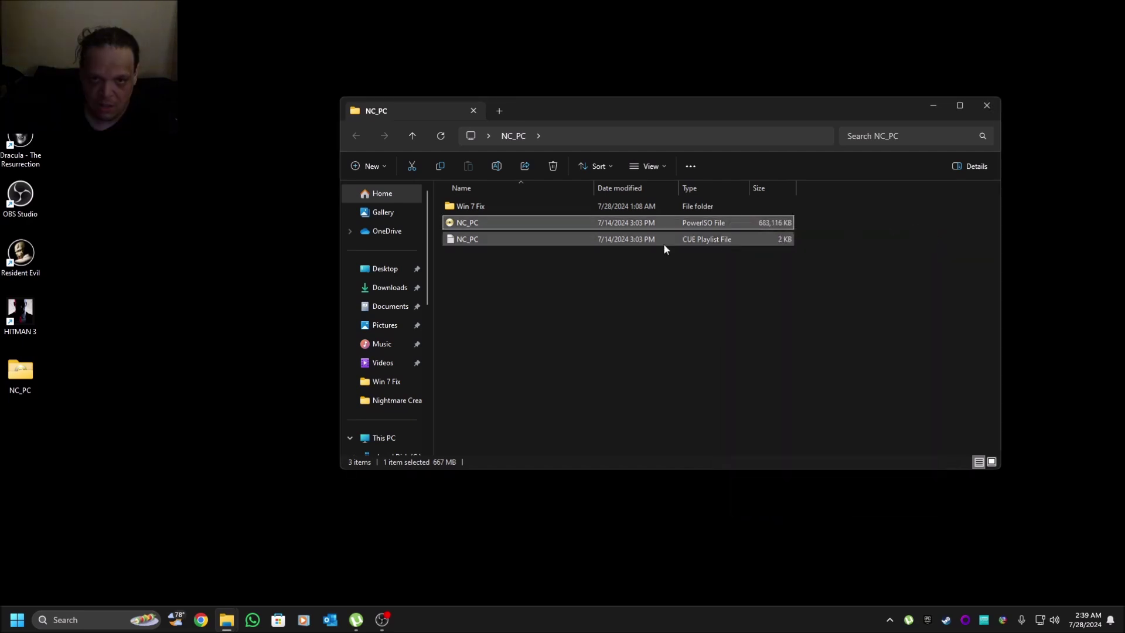
Mount the NC_PC CUE file on virtual drive I: with PowerISO and open the mounted CD drive.
left_click(471, 240)
right_click(472, 241)
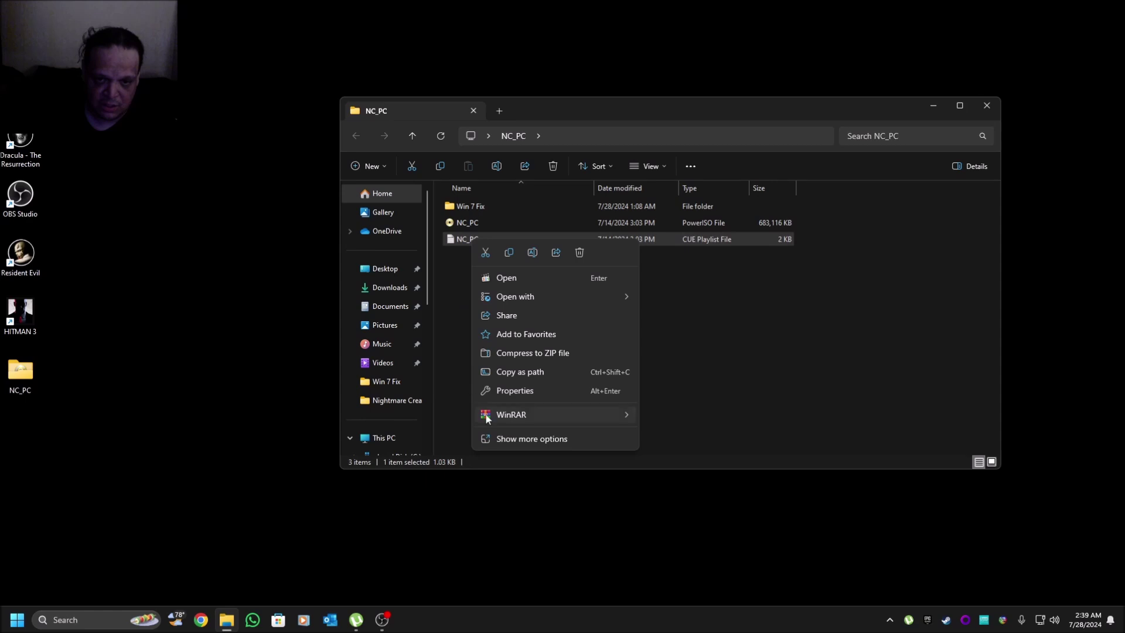
left_click(524, 441)
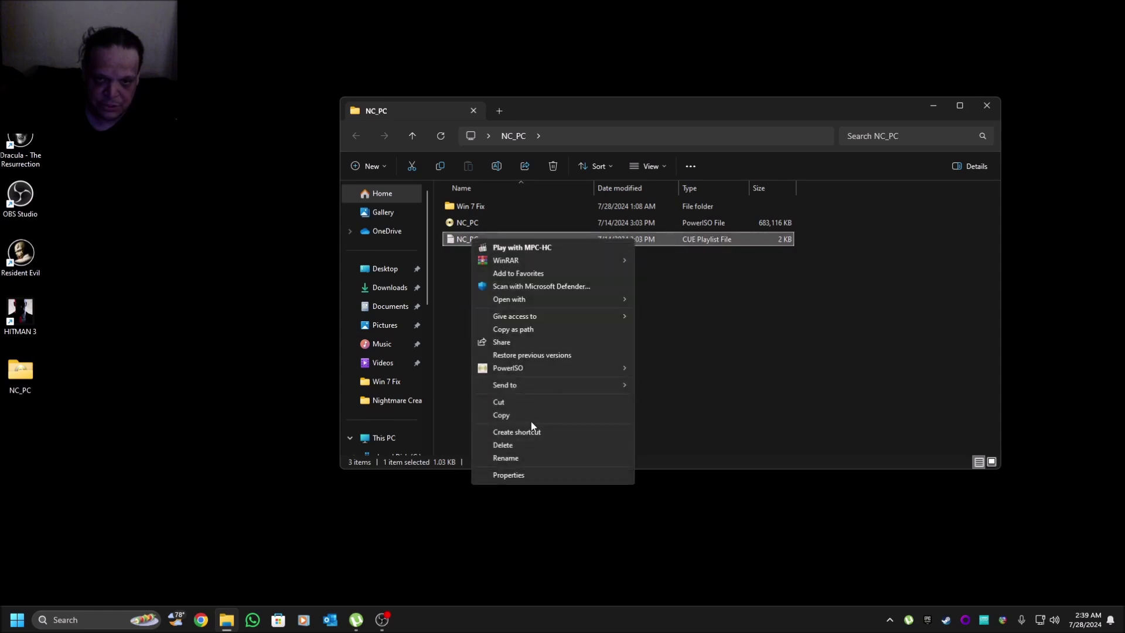
mouse_move(609, 368)
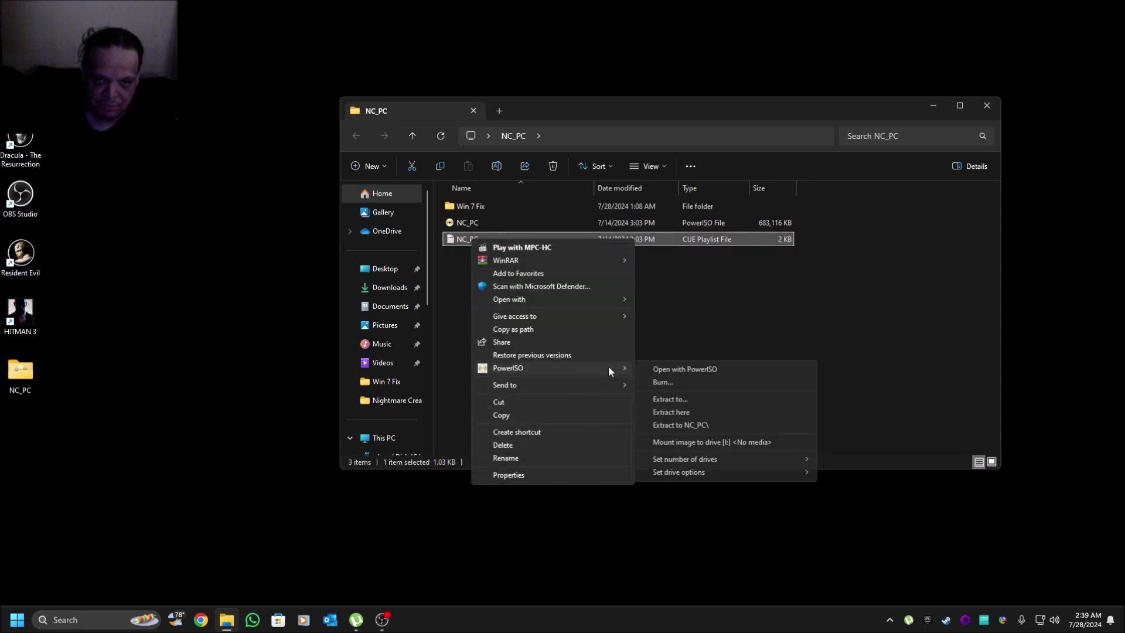
left_click(739, 445)
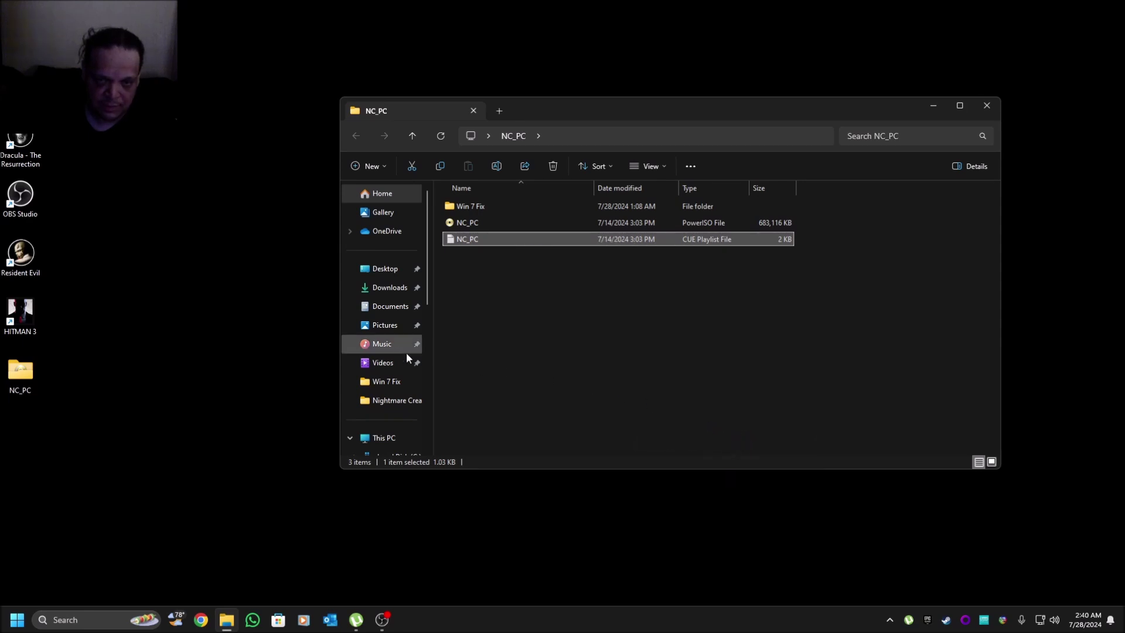
scroll(380, 353, "down", 4)
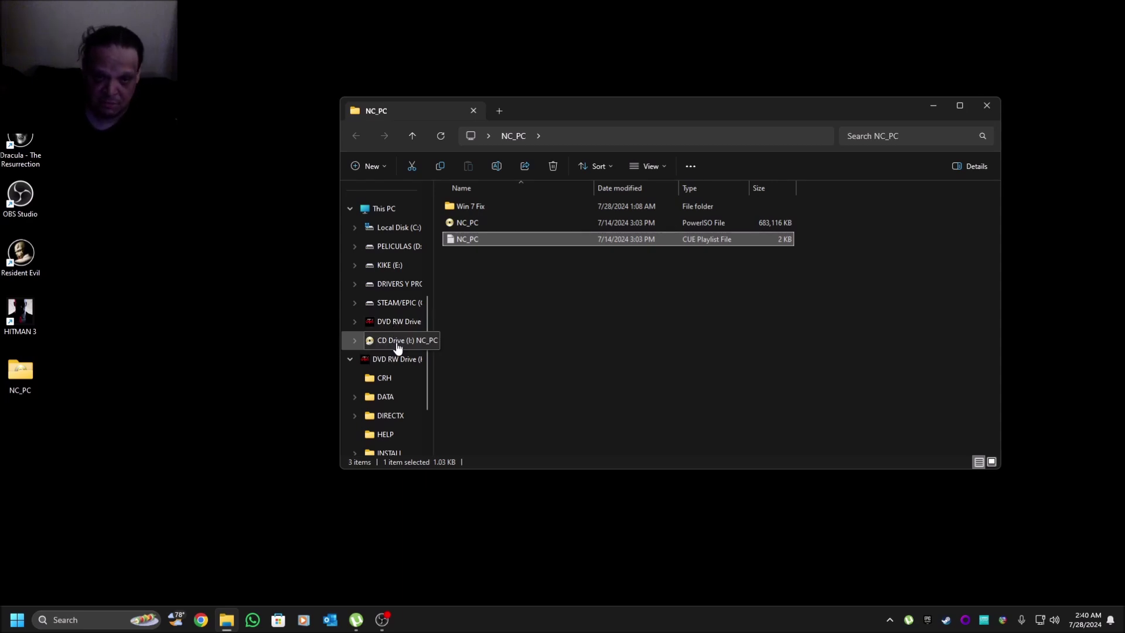
left_click(398, 346)
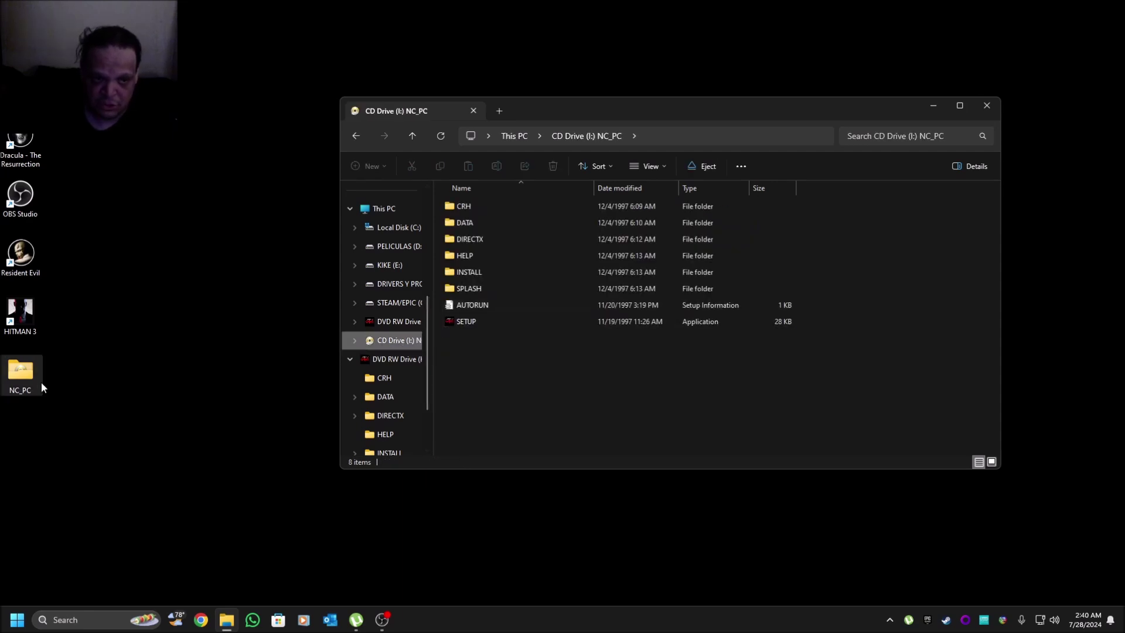
Review the compatibility mode settings of the SETUP application on CD Drive (I:) and close its properties.
left_click(469, 324)
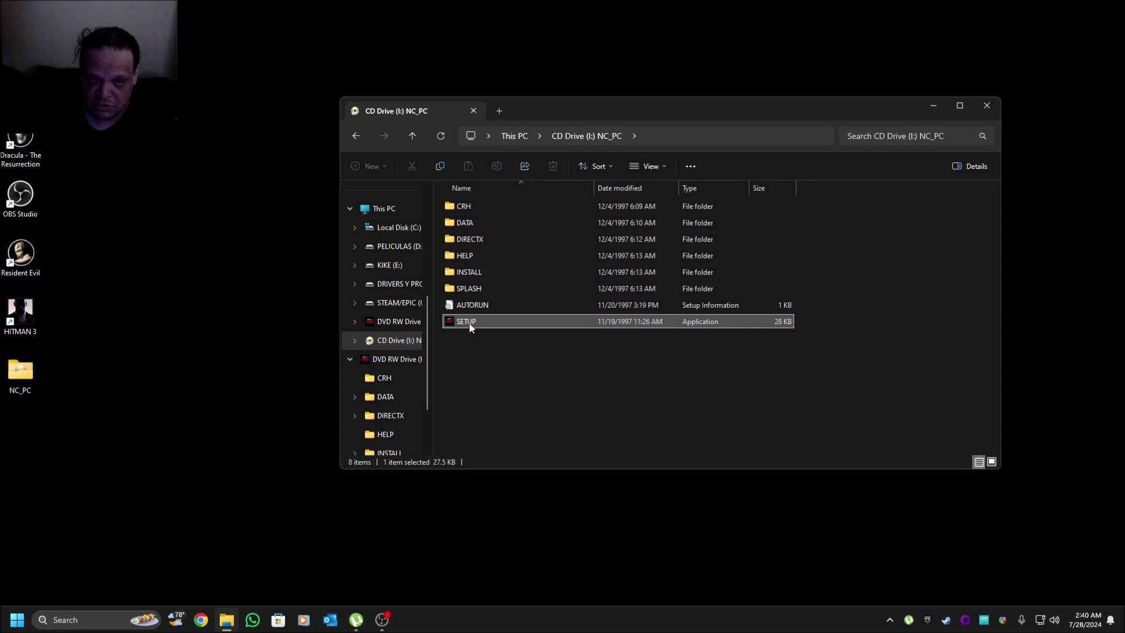
right_click(469, 324)
left_click(519, 475)
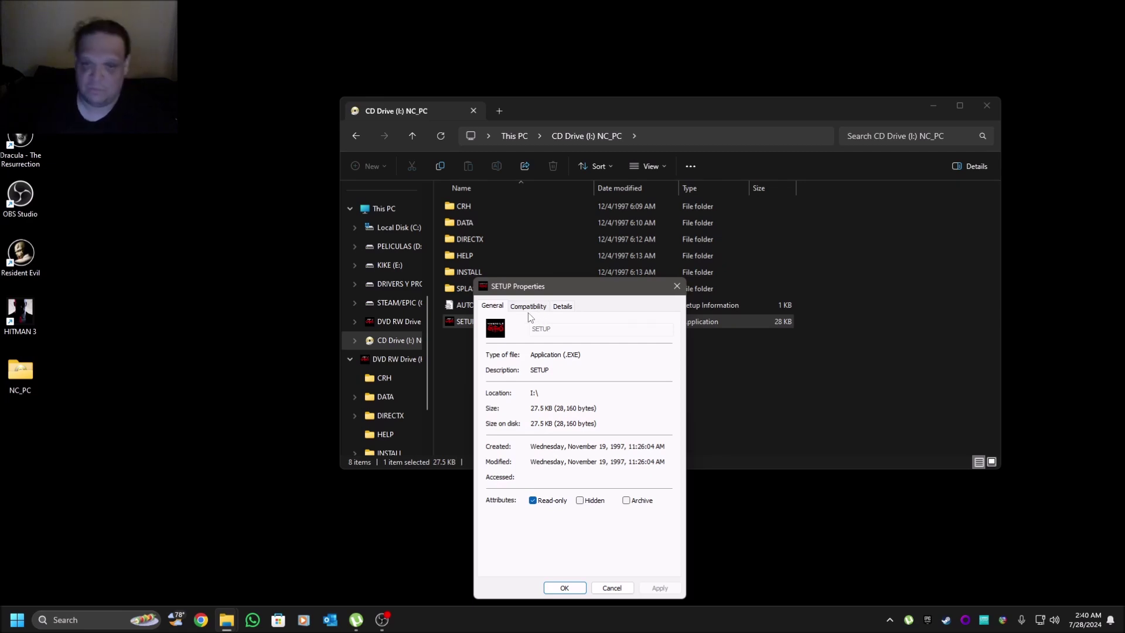
left_click(524, 309)
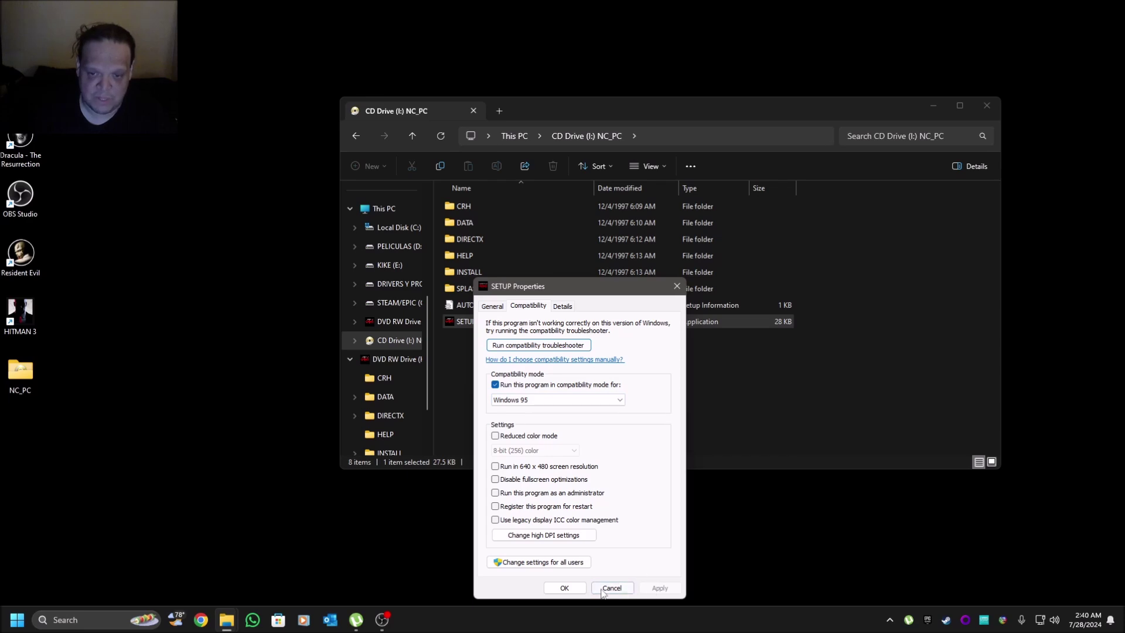
left_click(677, 287)
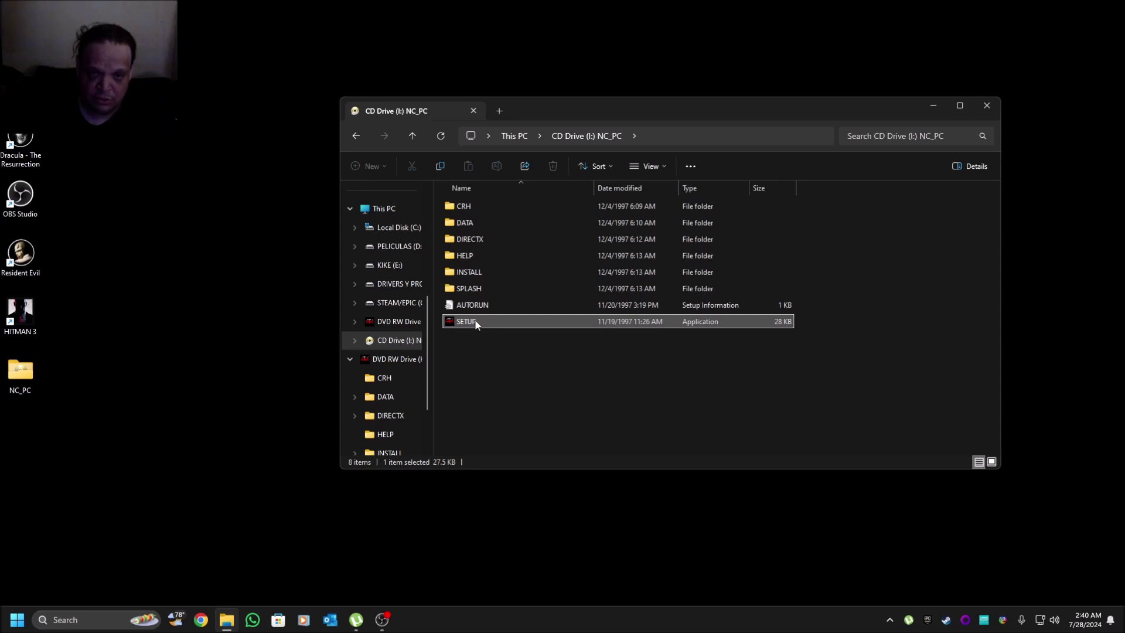
Run SETUP from the mounted disc as administrator and start the Nightmare Creatures installation.
right_click(476, 324)
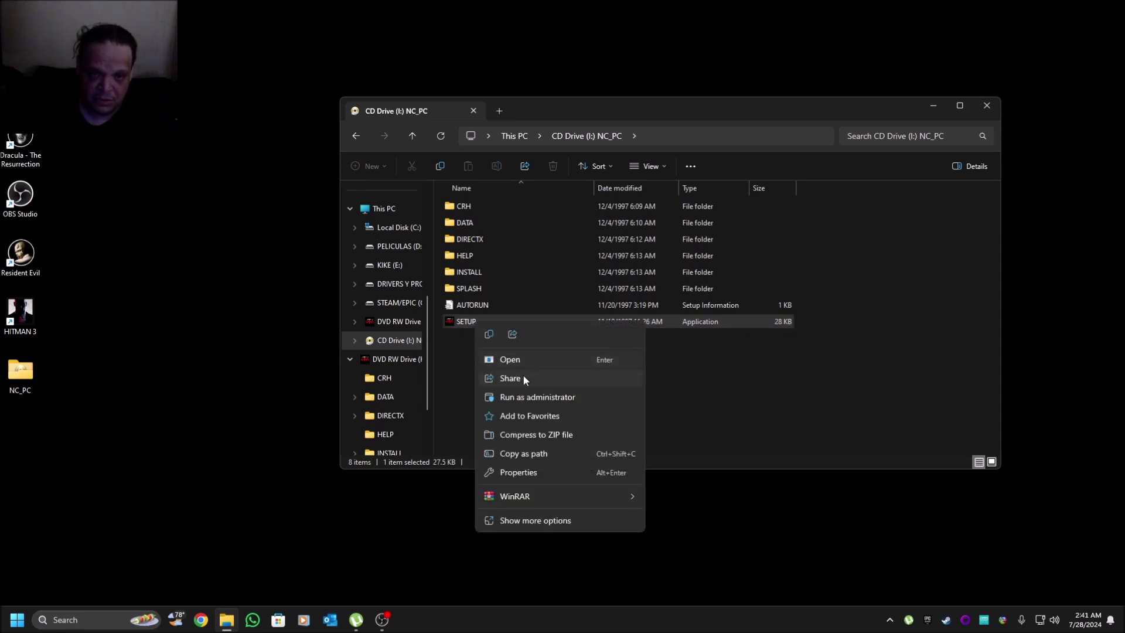
left_click(526, 397)
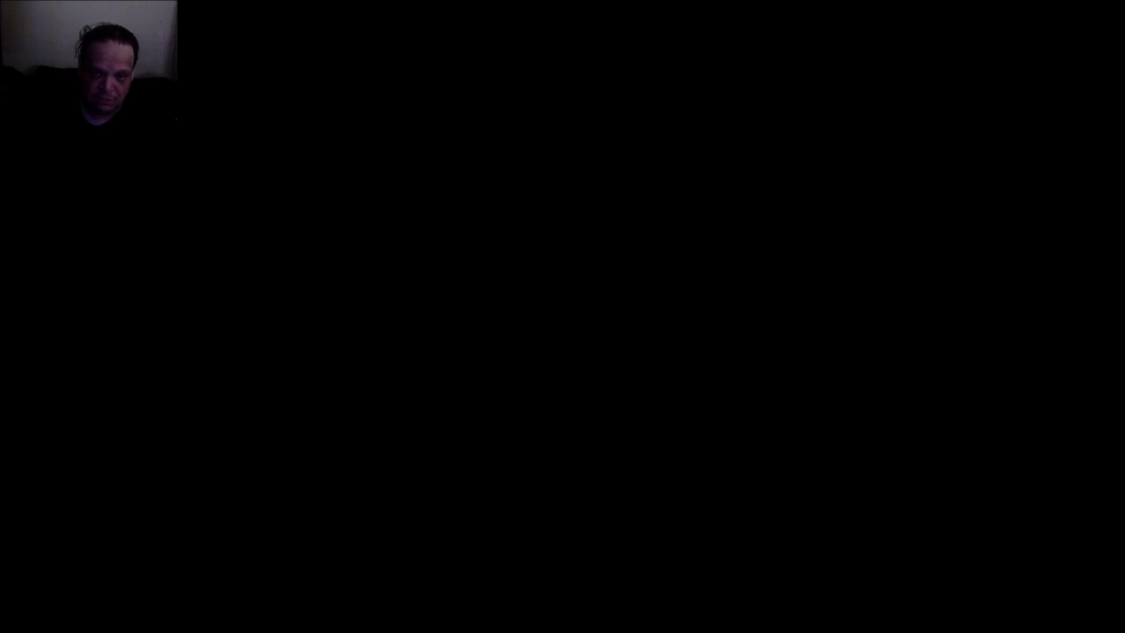
left_click(495, 413)
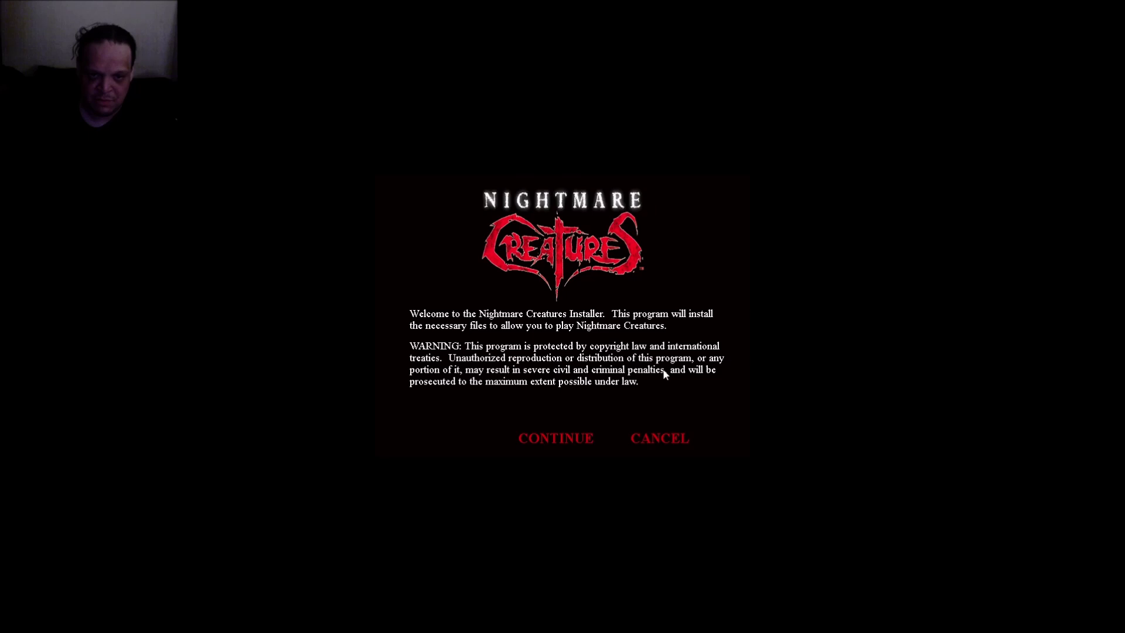
Install Nightmare Creatures with the MAX option into C:\Program Files (x86)\Activision\Nightmare Creatures, and choose to register later.
left_click(556, 441)
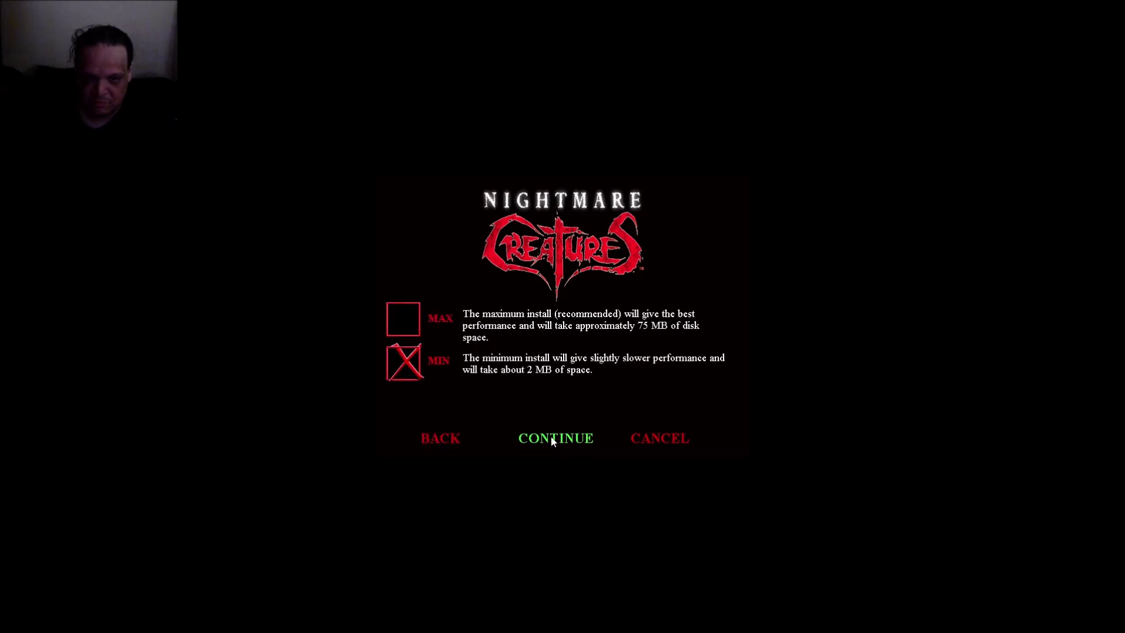
left_click(413, 321)
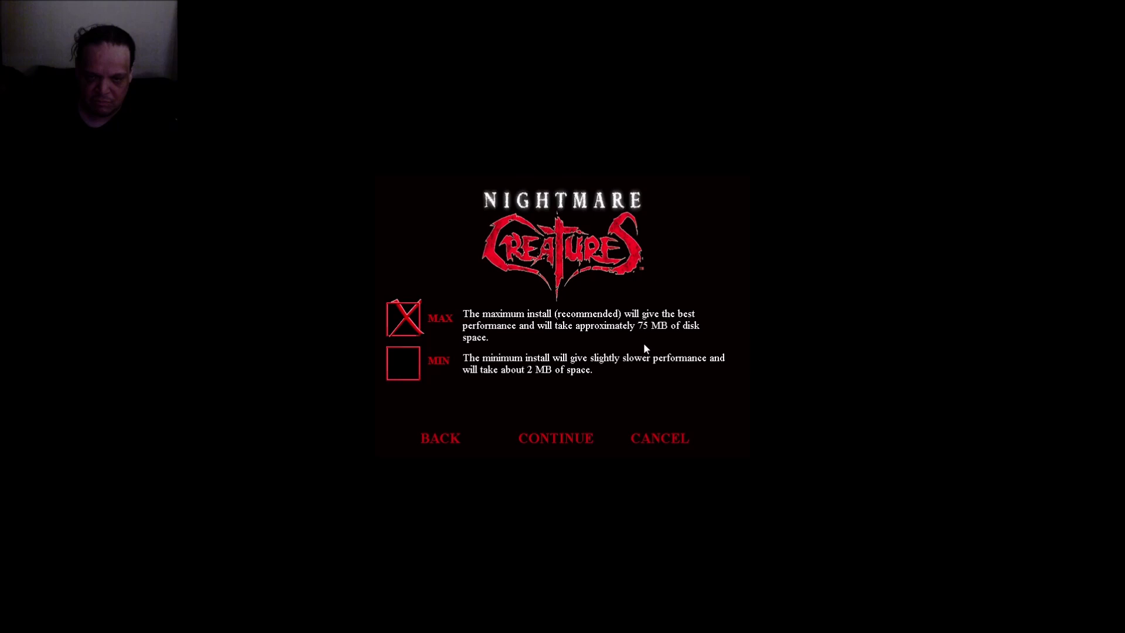
left_click(554, 435)
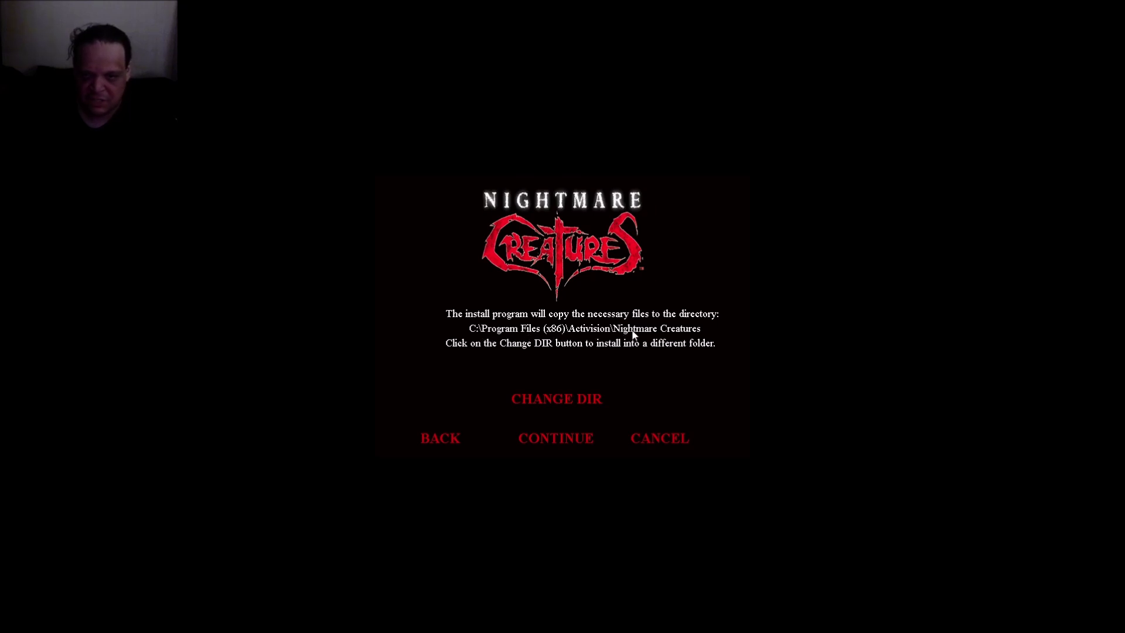
left_click(555, 439)
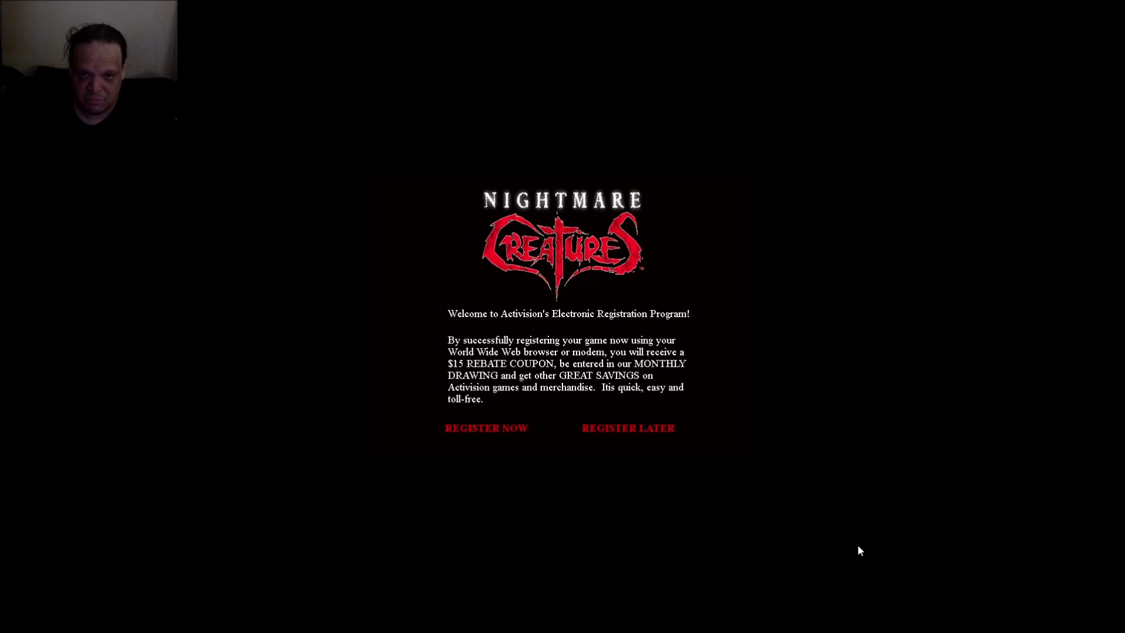
left_click(654, 432)
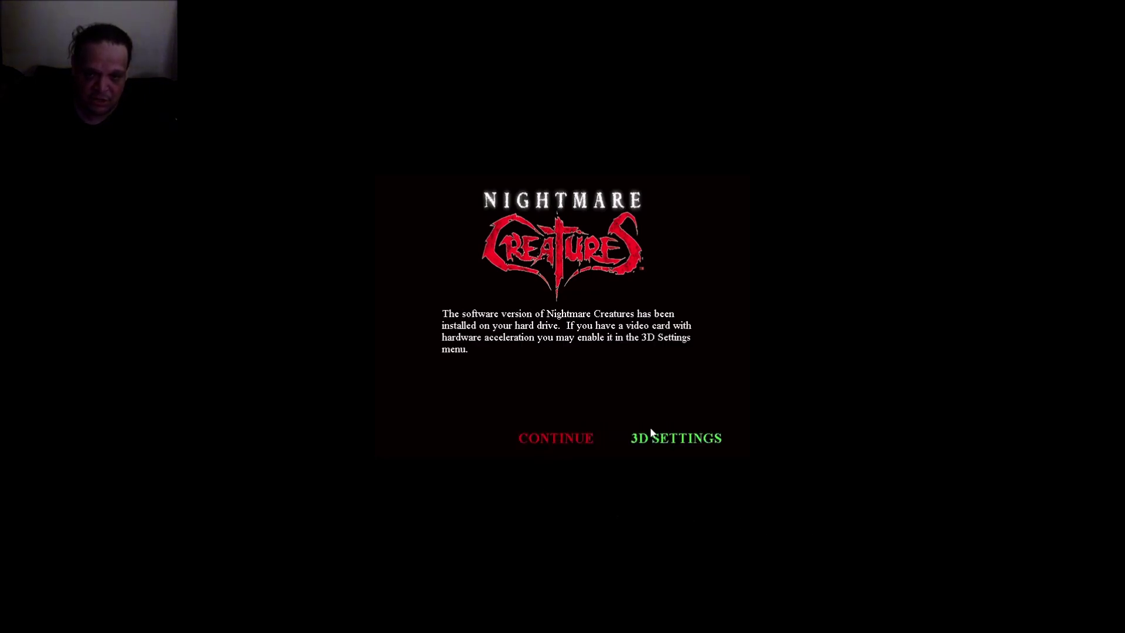
Enable 3D hardware acceleration with the ZBuffer and Animations options in the installer's 3D settings.
left_click(690, 443)
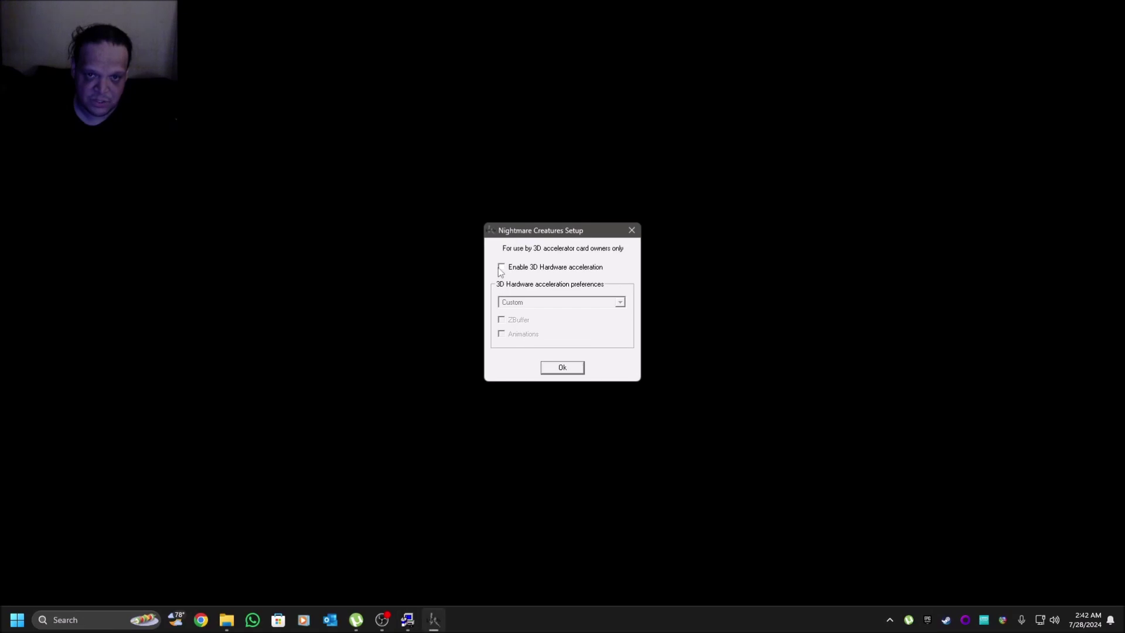
left_click(502, 269)
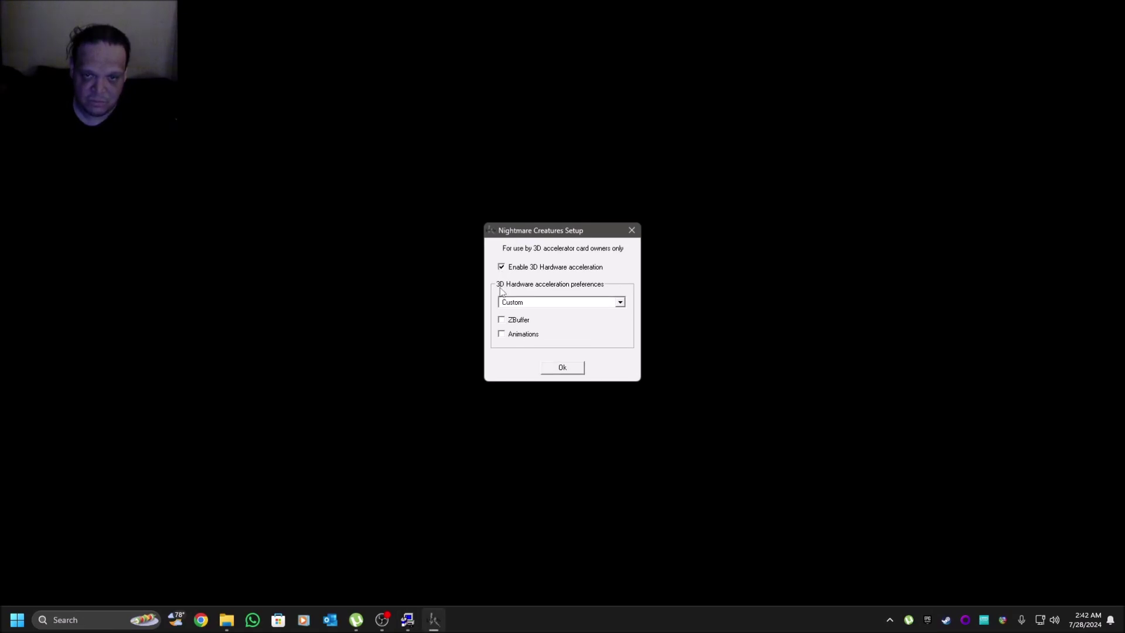
left_click(501, 320)
left_click(501, 334)
left_click(562, 368)
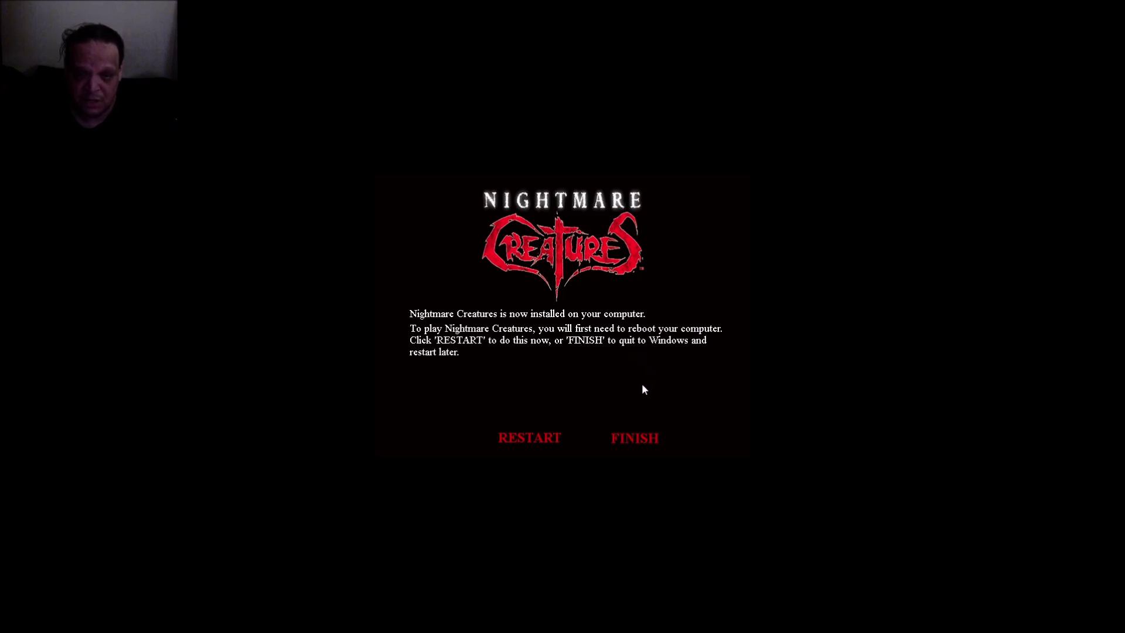
Finish the installer without restarting the computer and close the CD Drive (I:) window.
left_click(632, 441)
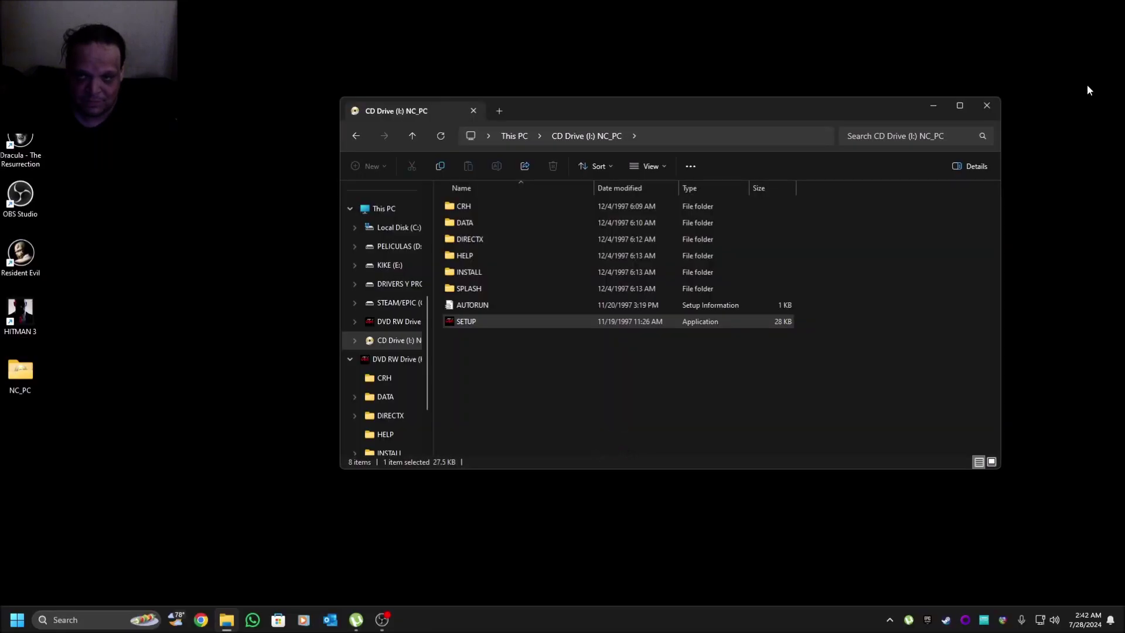
left_click(988, 106)
mouse_move(380, 625)
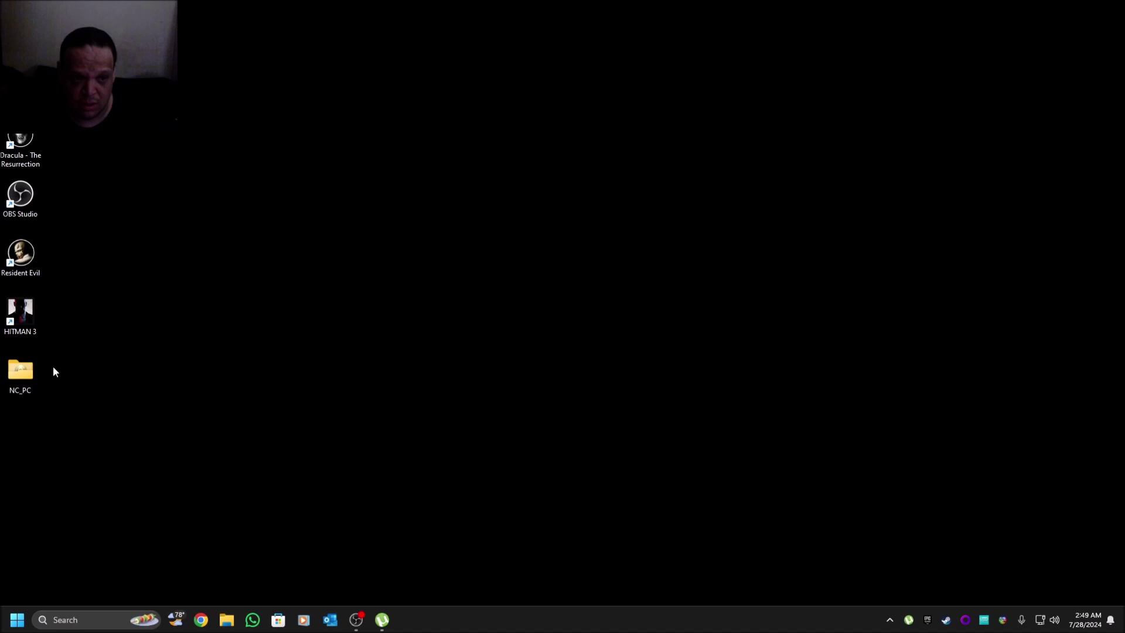
Copy the NC application from the Win 7 Fix folder inside the desktop's NC_PC folder.
double_click(21, 370)
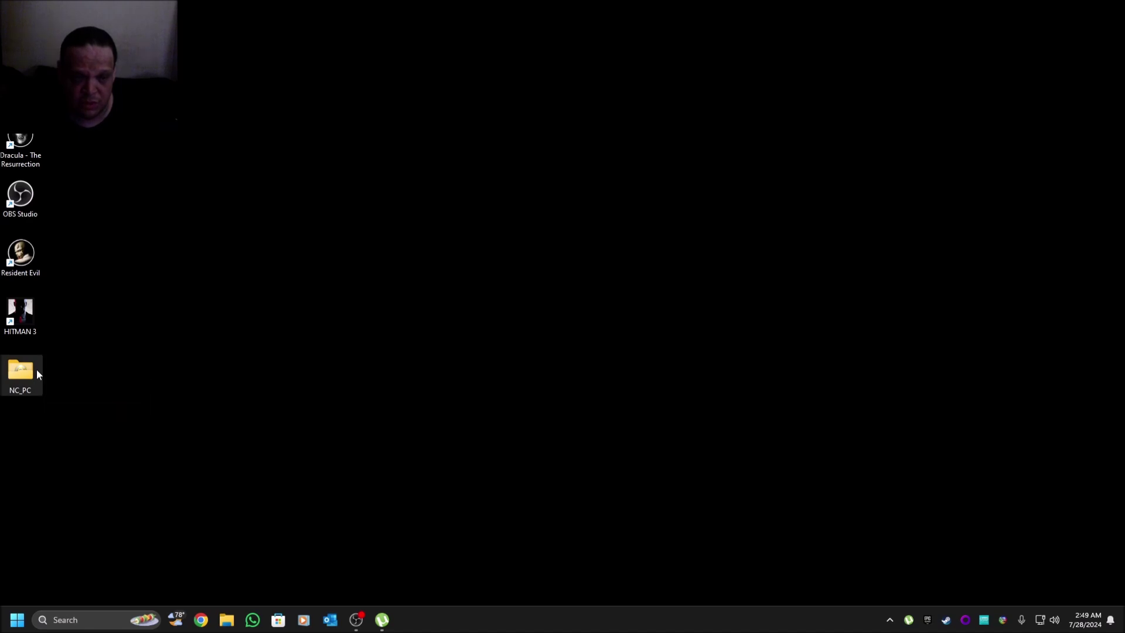
left_click_drag(180, 168, 123, 120)
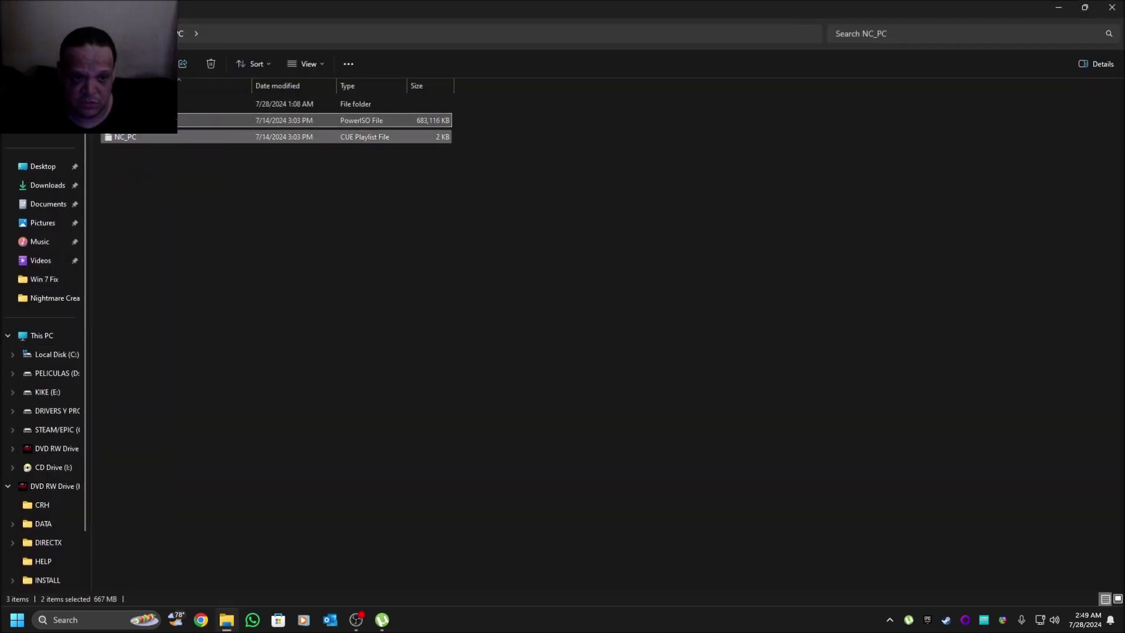
left_click(8, 486)
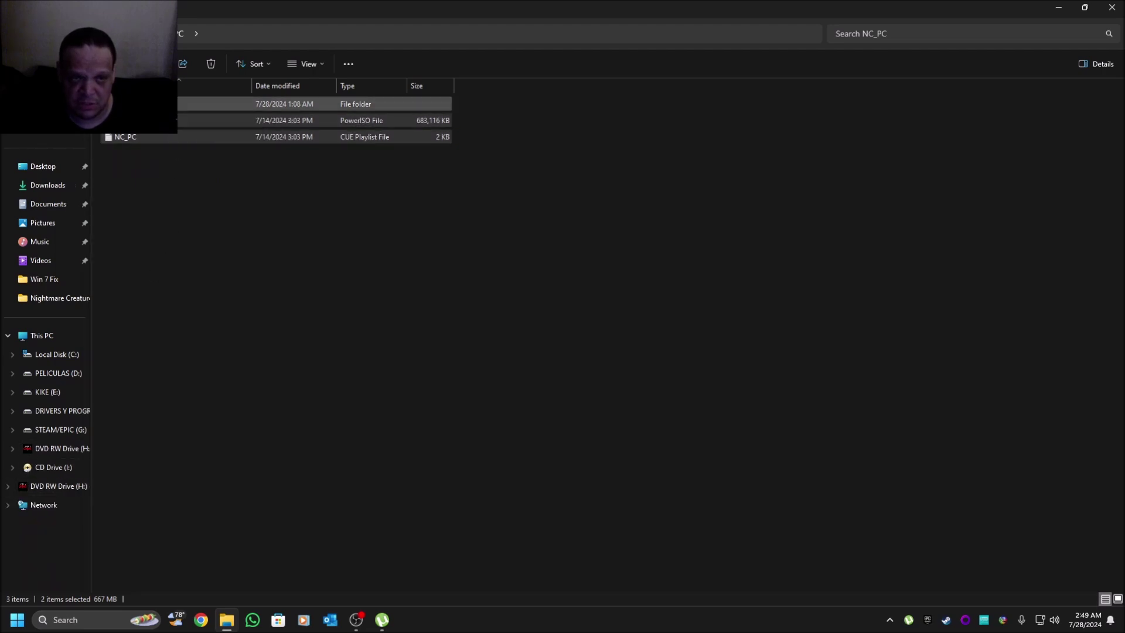
double_click(169, 104)
left_click(14, 34)
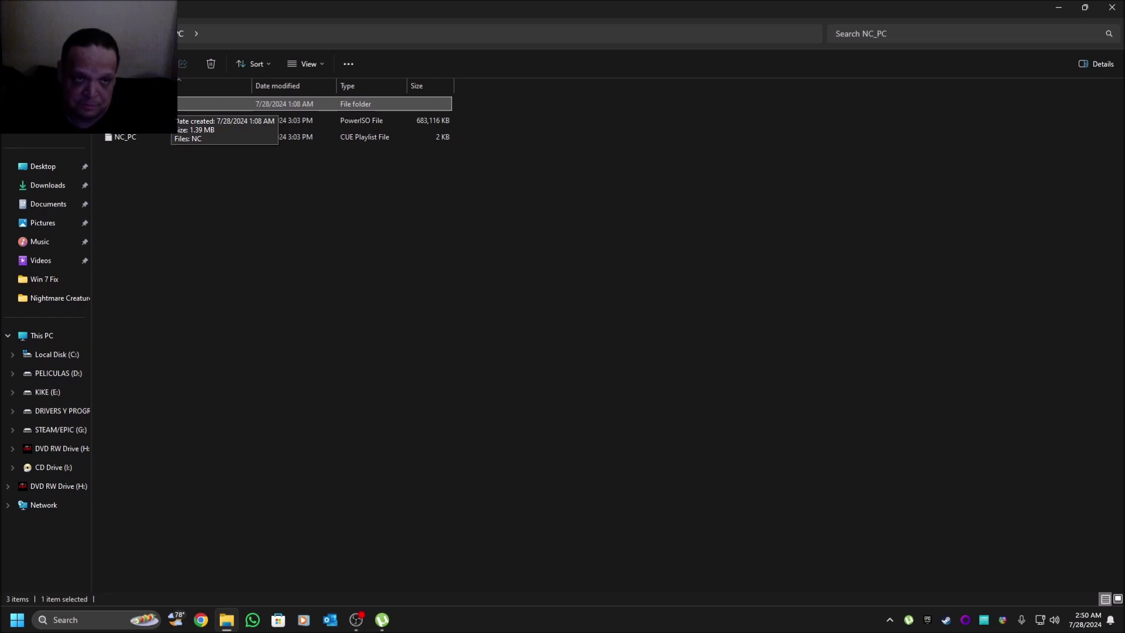
double_click(171, 104)
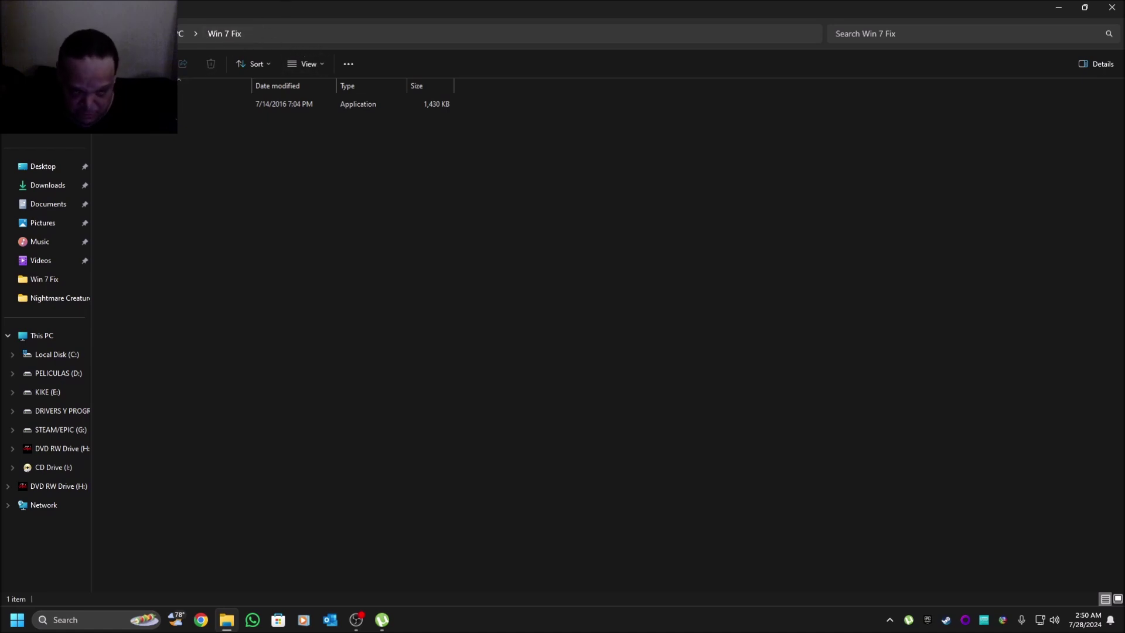
left_click(157, 104)
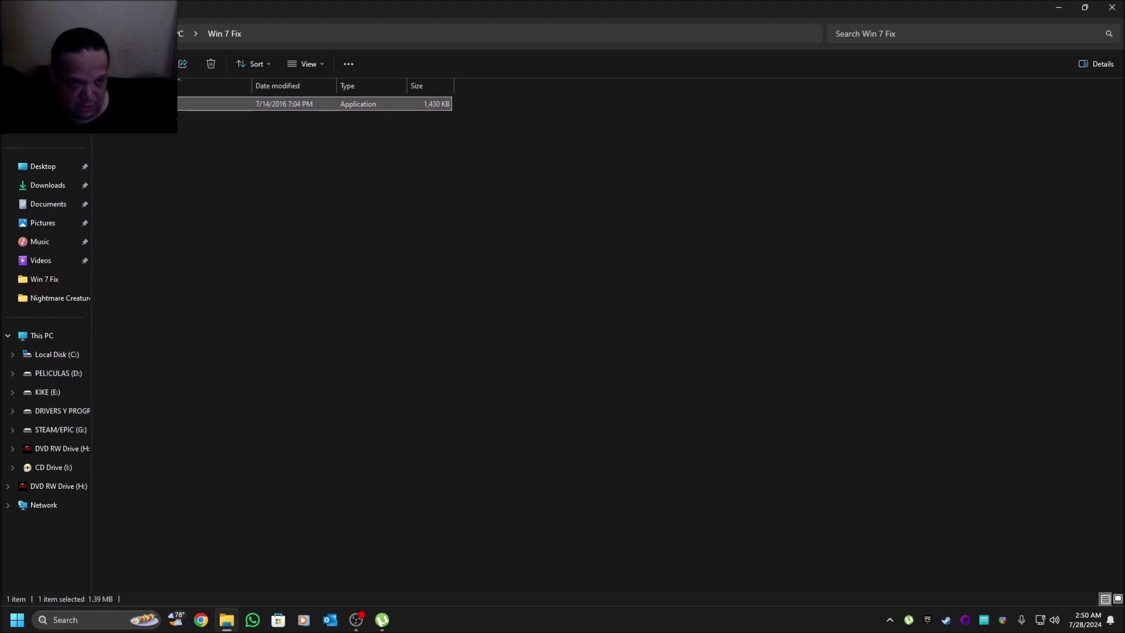
Paste the copied file into C:\Program Files (x86)\Activision\Nightmare Creatures, replacing the existing NC.EXE.
left_click(63, 364)
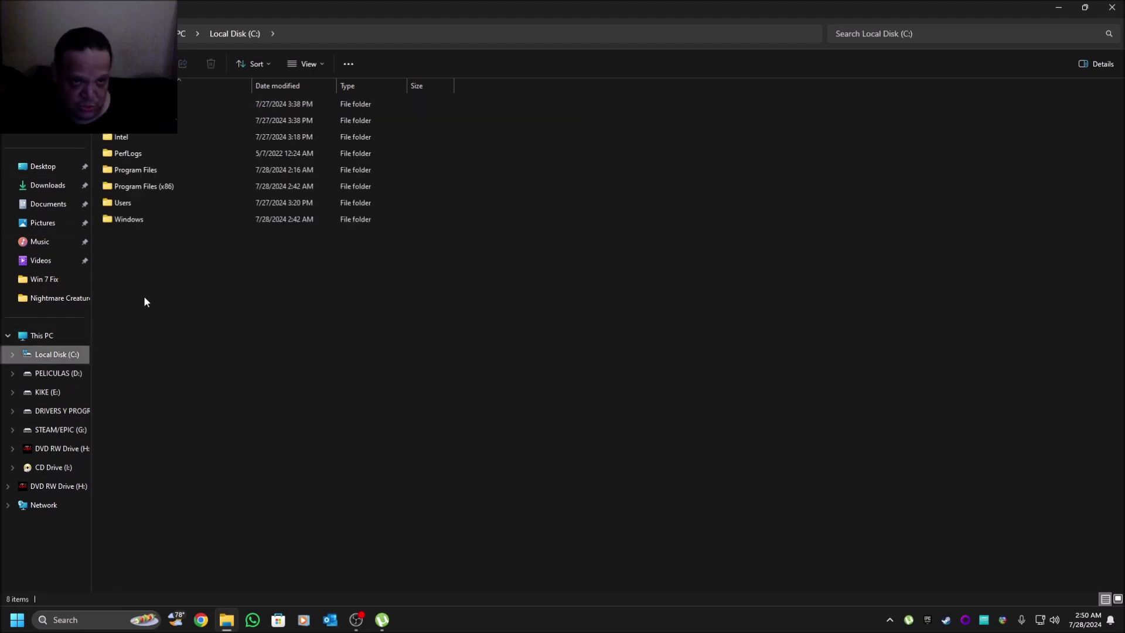
double_click(162, 187)
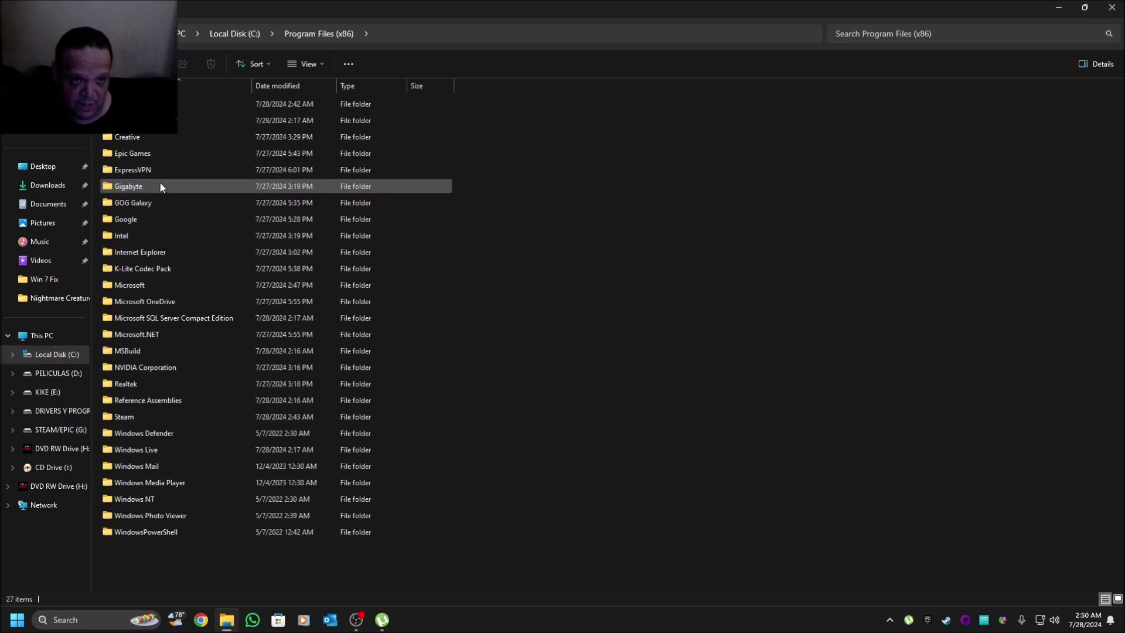
double_click(181, 104)
double_click(181, 103)
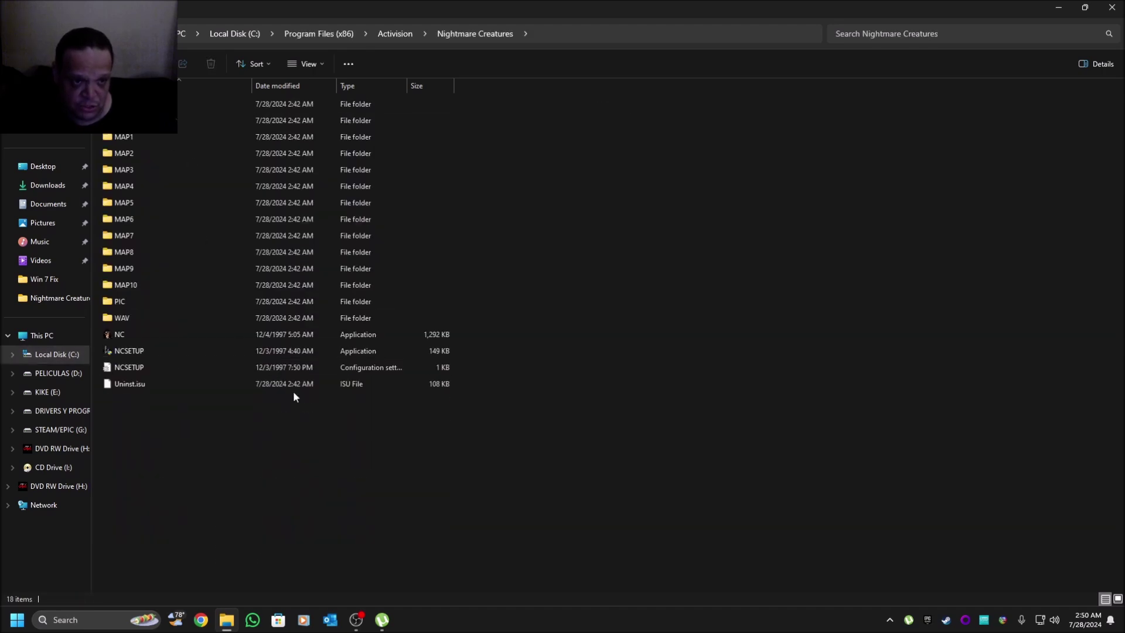
left_click(188, 337)
left_click(634, 345)
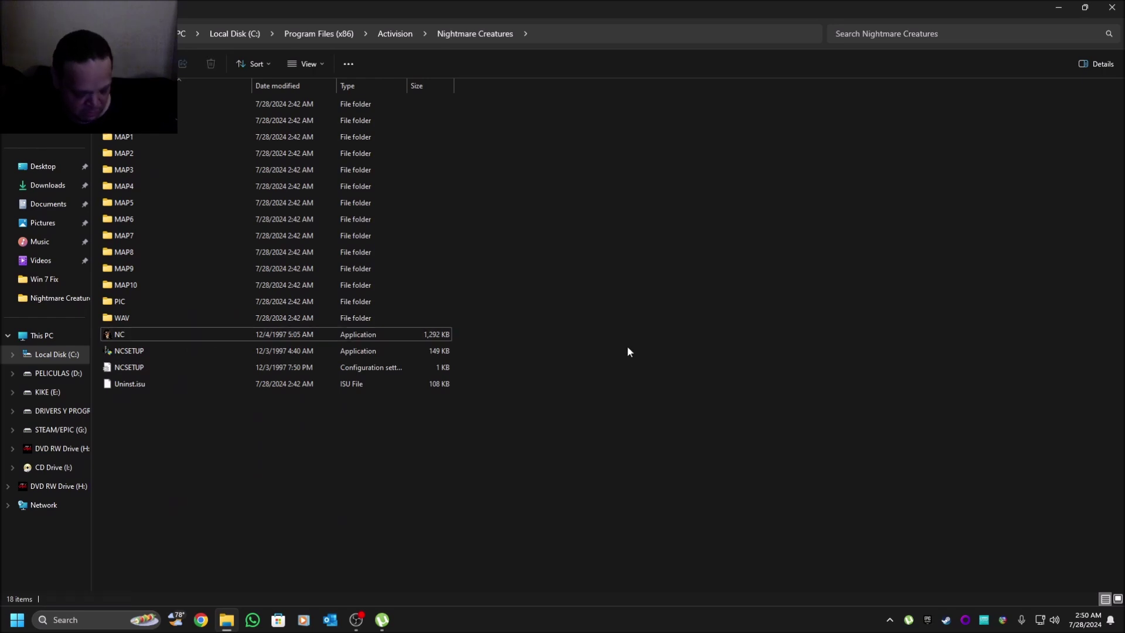
key("ctrl+v")
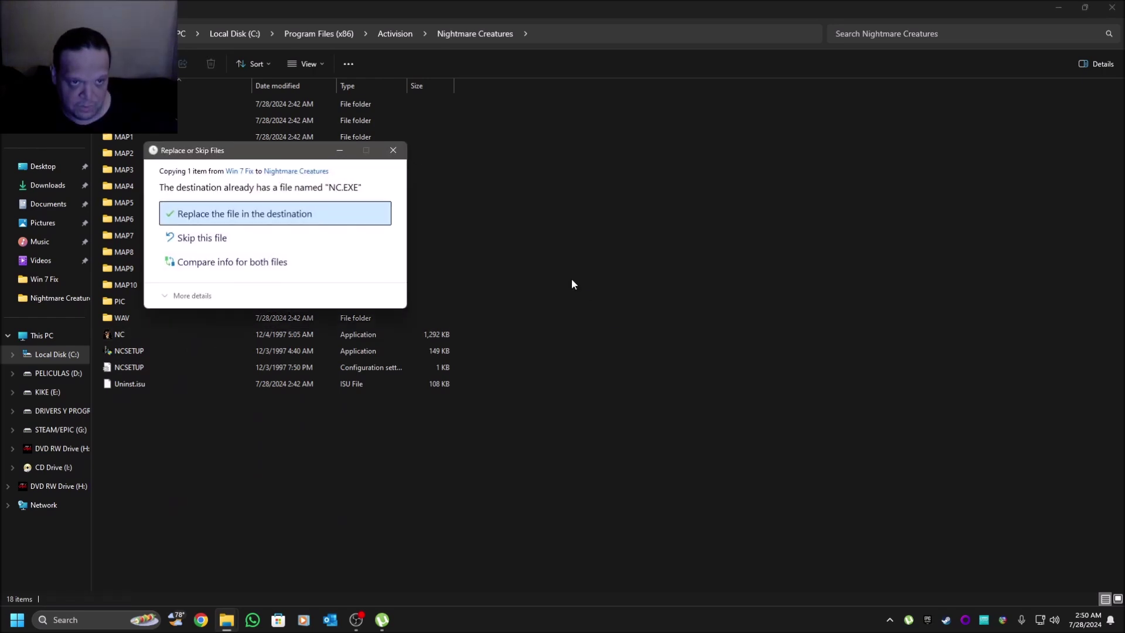
left_click(279, 215)
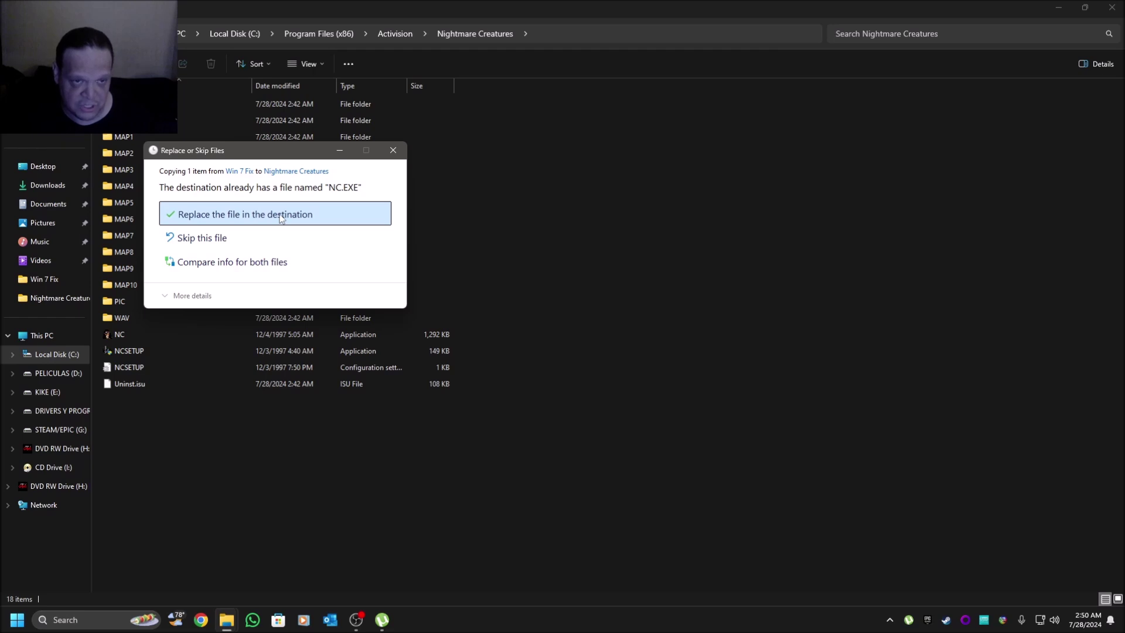
left_click(244, 230)
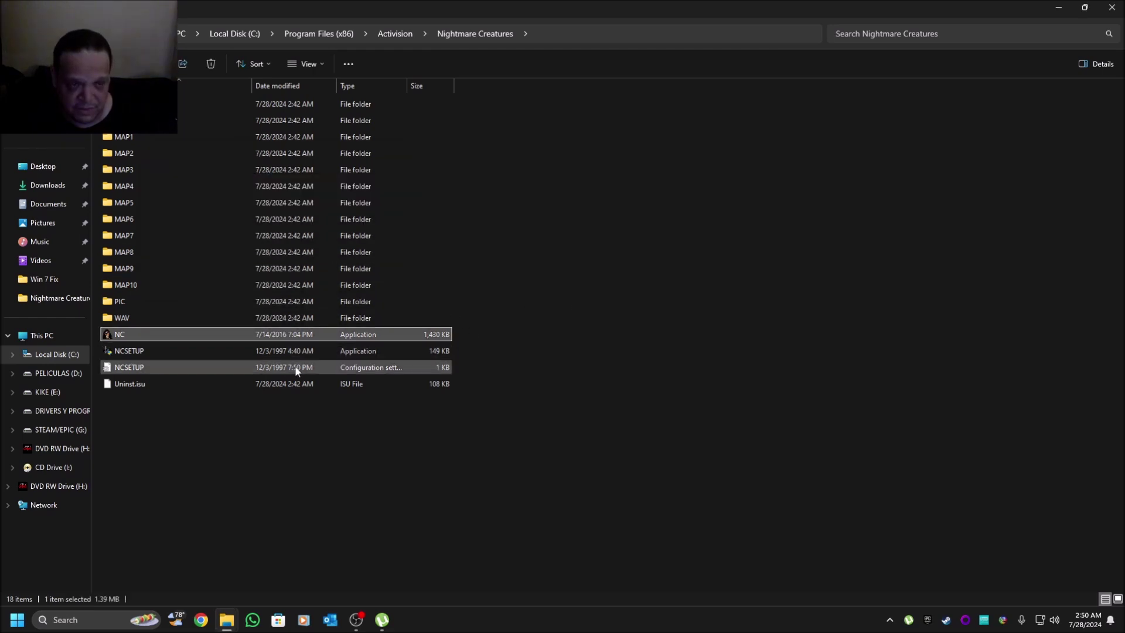
Restore the Nightmare Creatures folder window to its smaller size and launch the NC application.
left_click(7, 335)
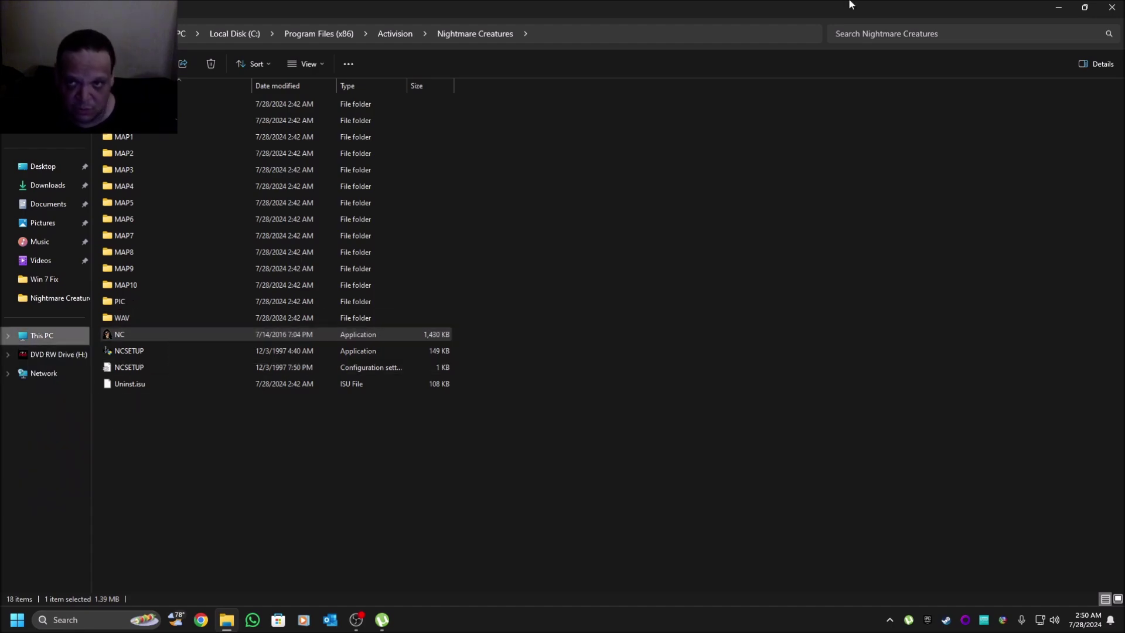
double_click(851, 5)
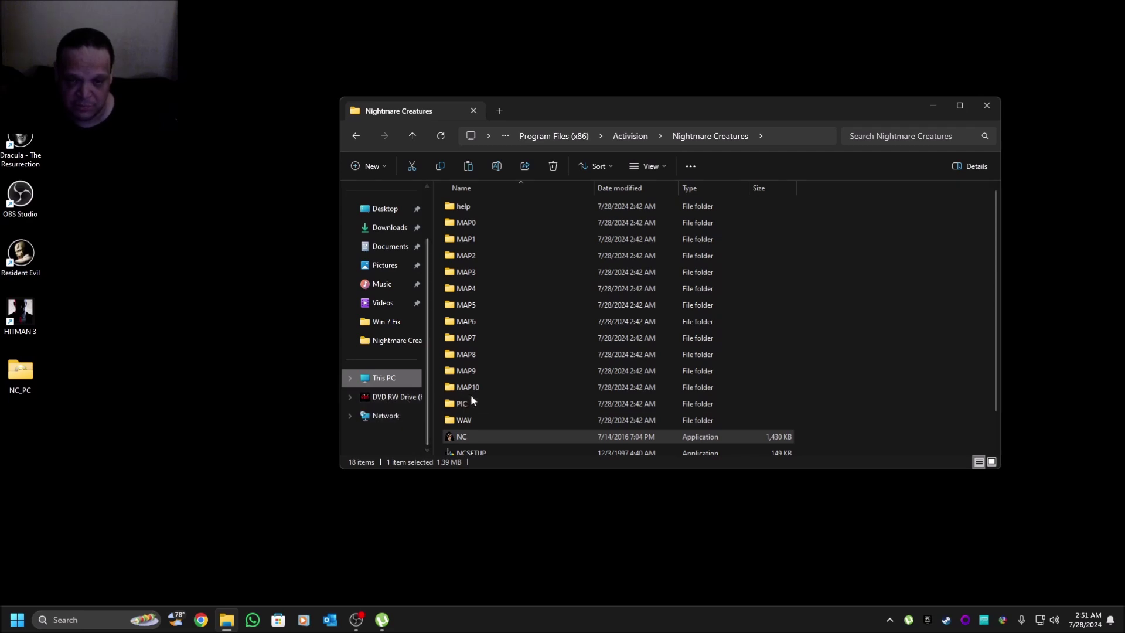
scroll(544, 304, "down", 1)
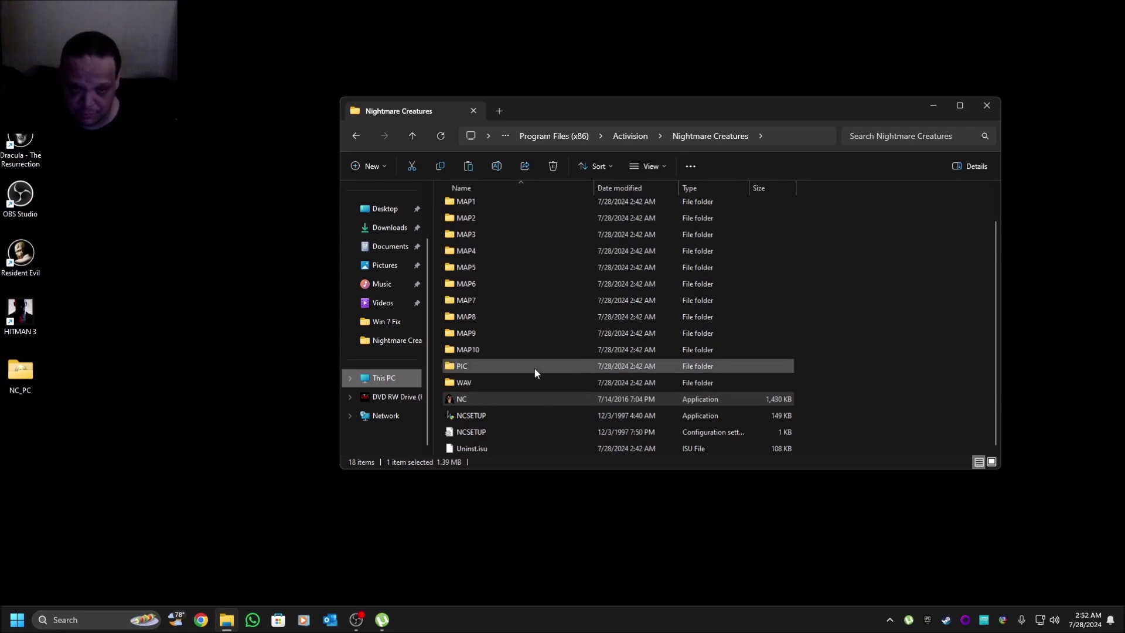
double_click(488, 399)
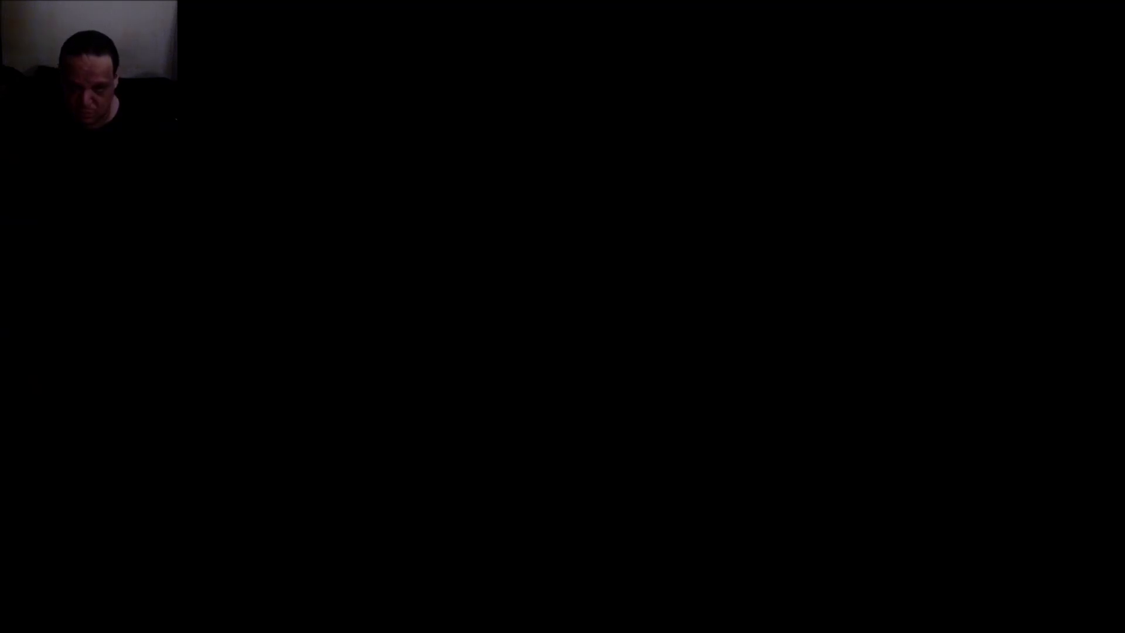